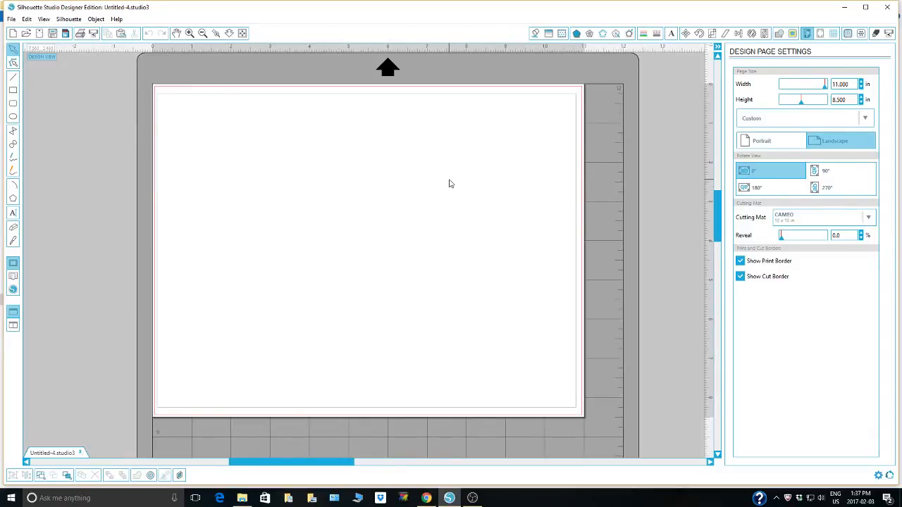
Bring the DS-02 design sheet image from the Design Sheets folder onto the empty page in Silhouette Studio.
click(241, 497)
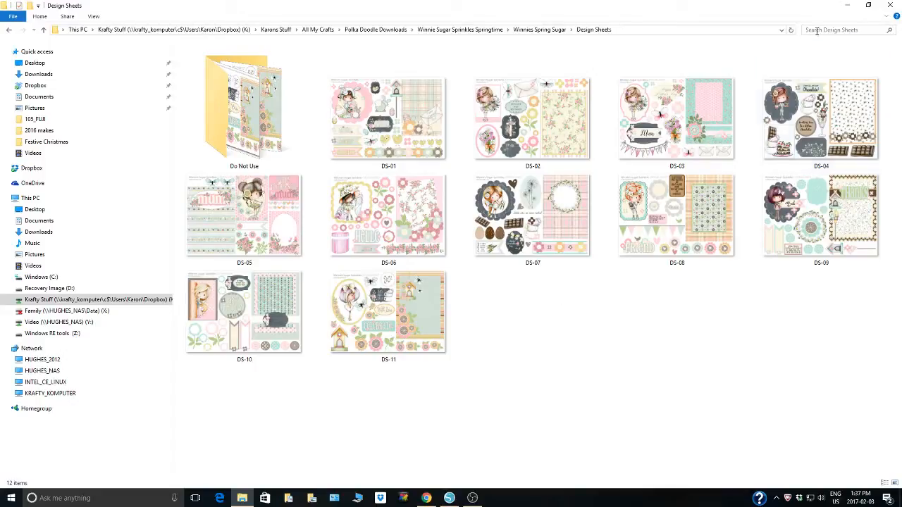
click(869, 7)
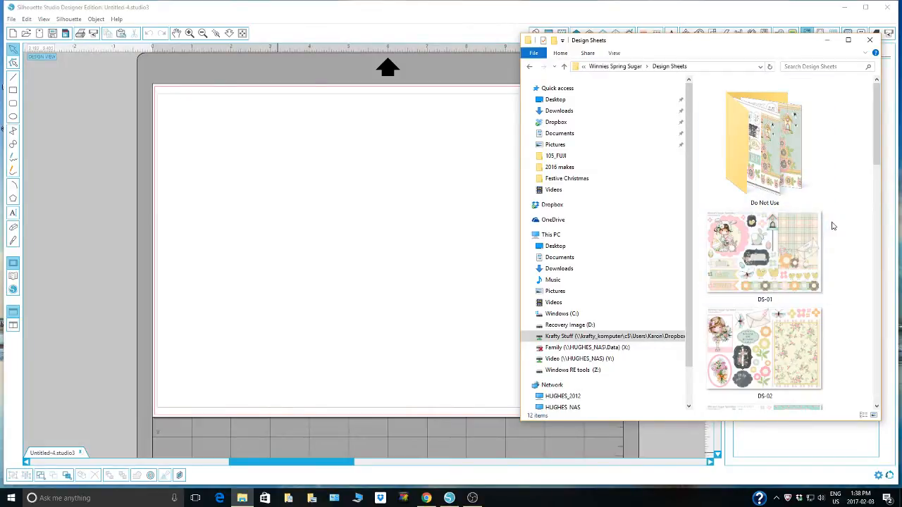
click(776, 340)
drag(776, 339, 301, 238)
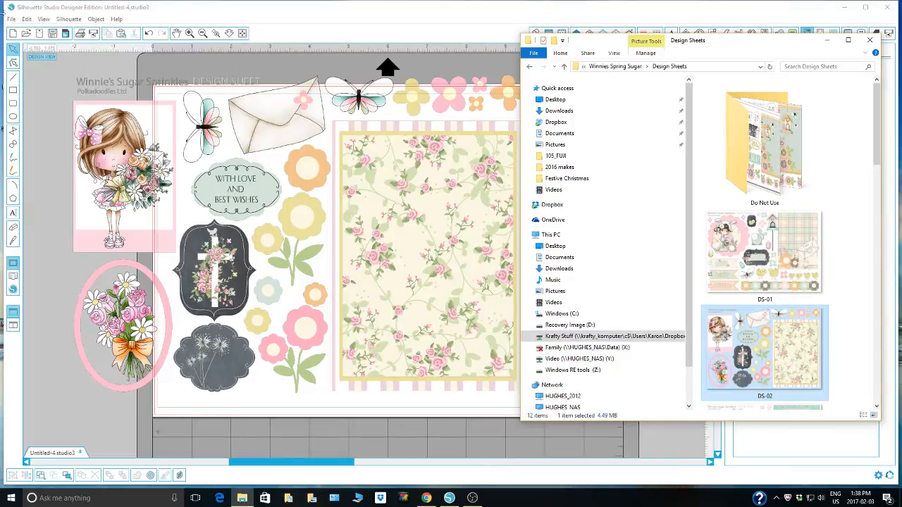
Create a new blank drawing and open the DS-02 image from File Explorer with Silhouette Studio as the chosen app.
click(13, 33)
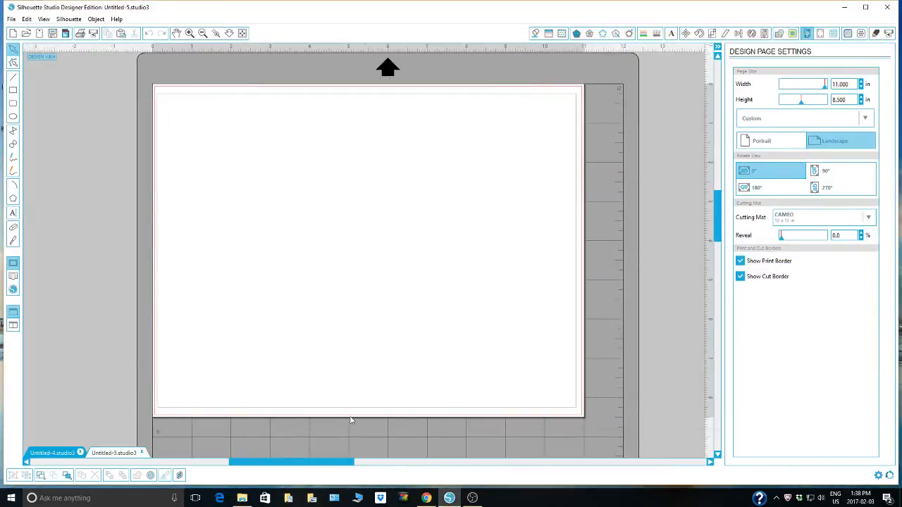
click(242, 498)
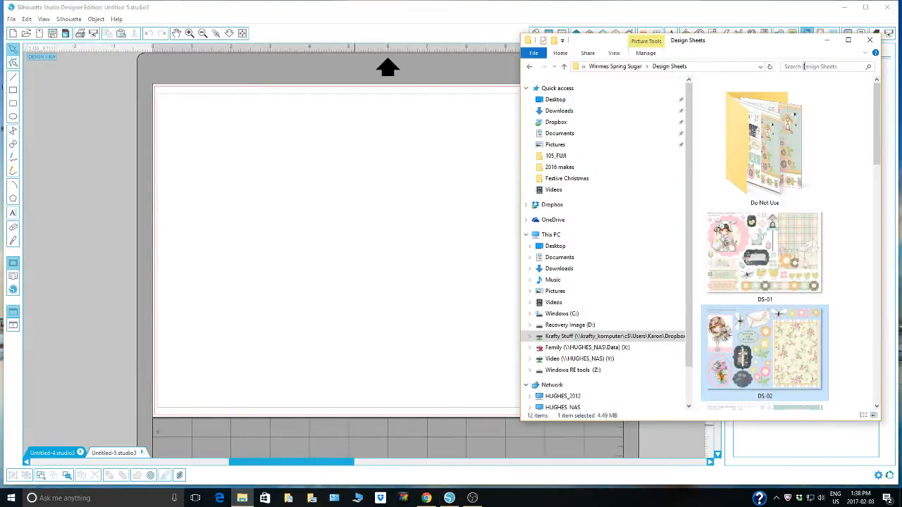
right_click(769, 341)
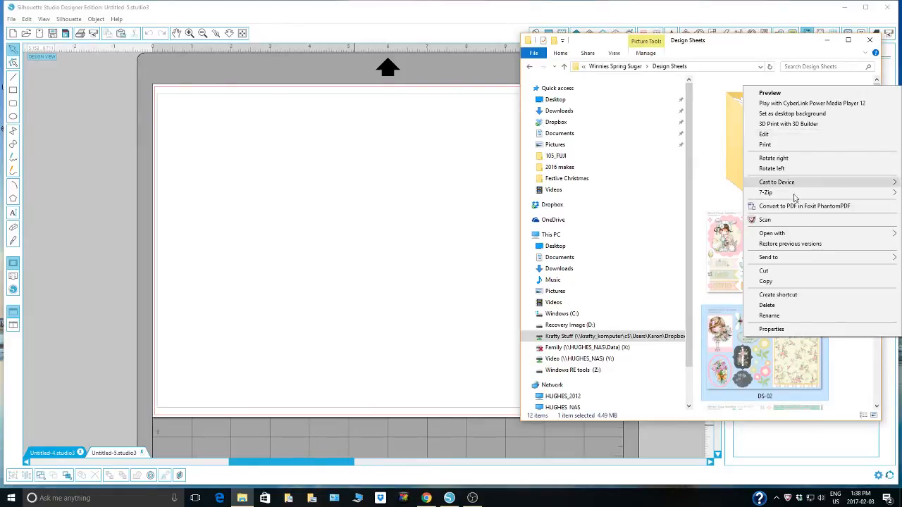
mouse_move(789, 234)
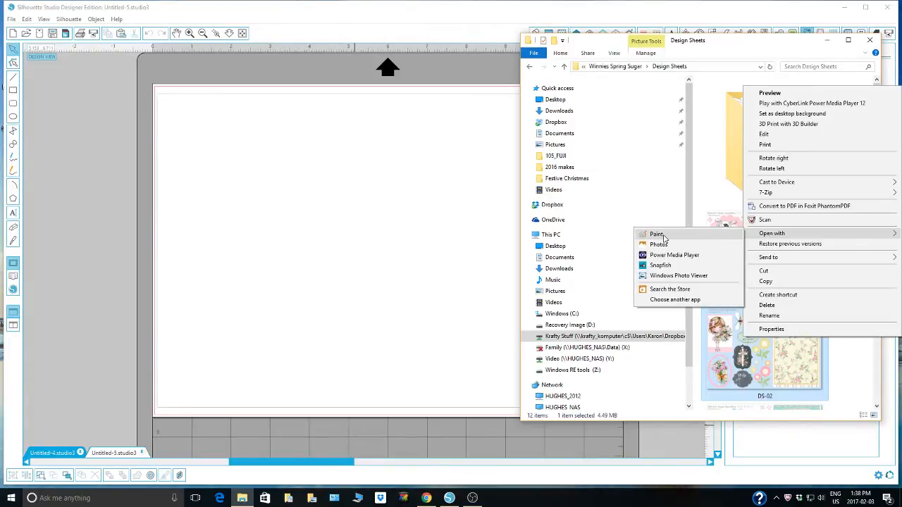
click(673, 301)
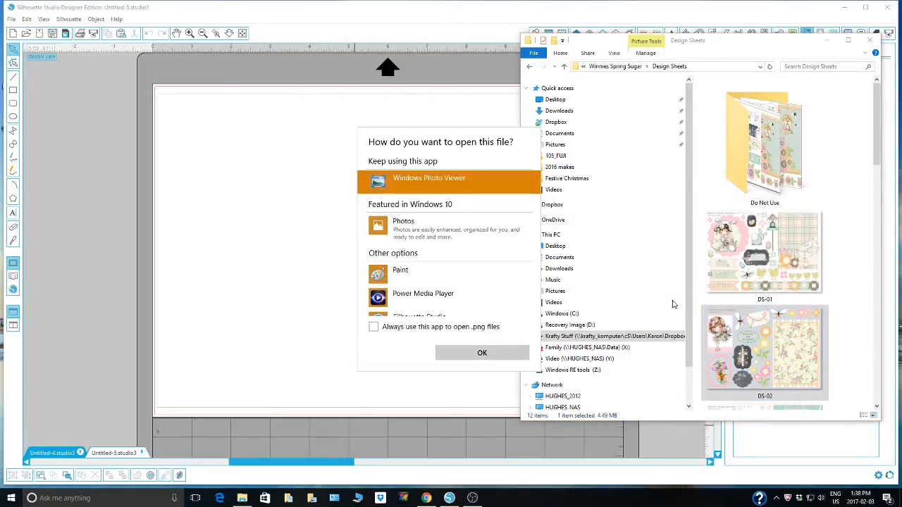
scroll(451, 275, down, 3)
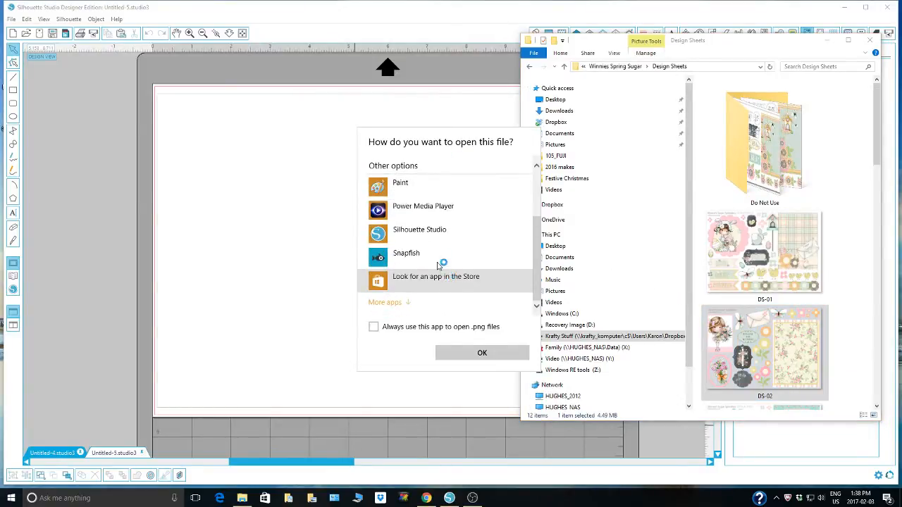
click(428, 237)
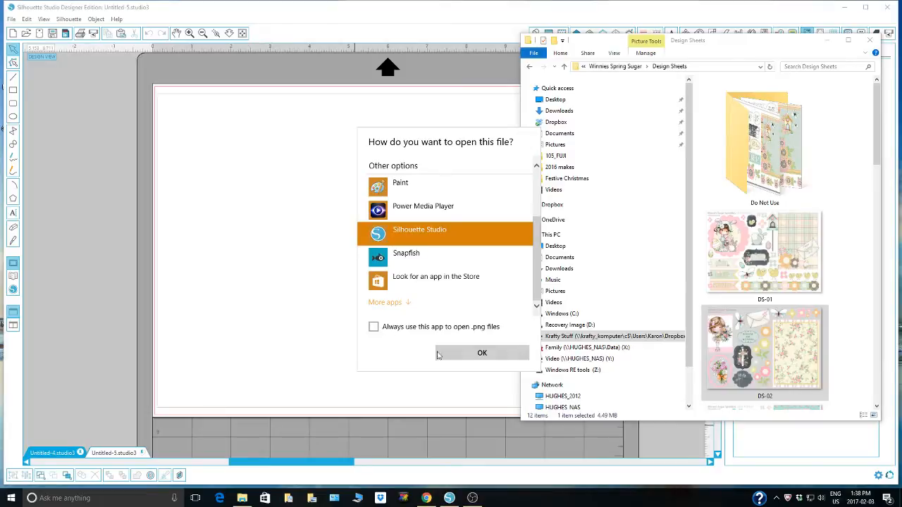
click(459, 354)
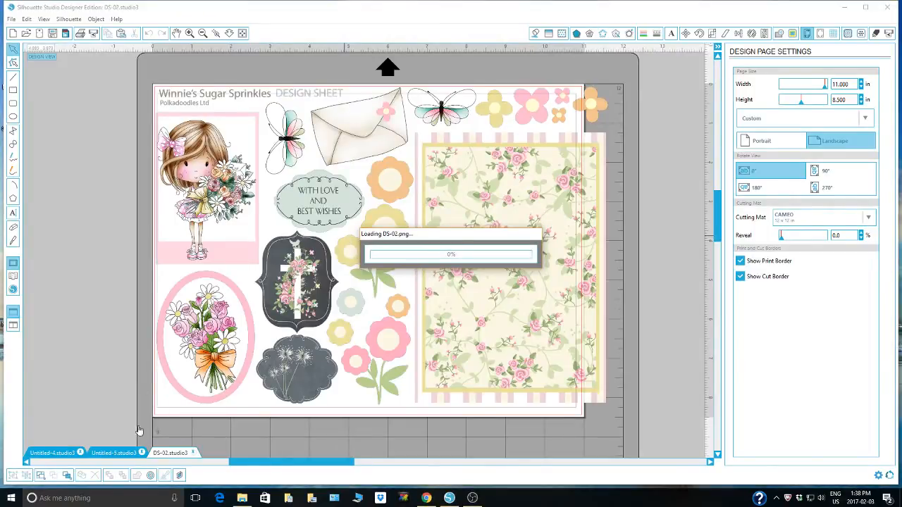
Close the DS-02 document without saving and close the extra blank drawing, returning to the original design.
click(194, 454)
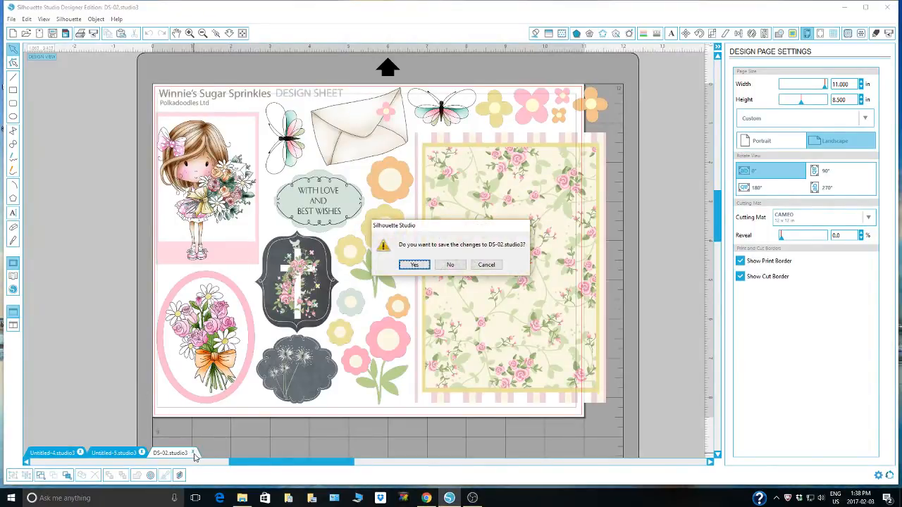
click(450, 265)
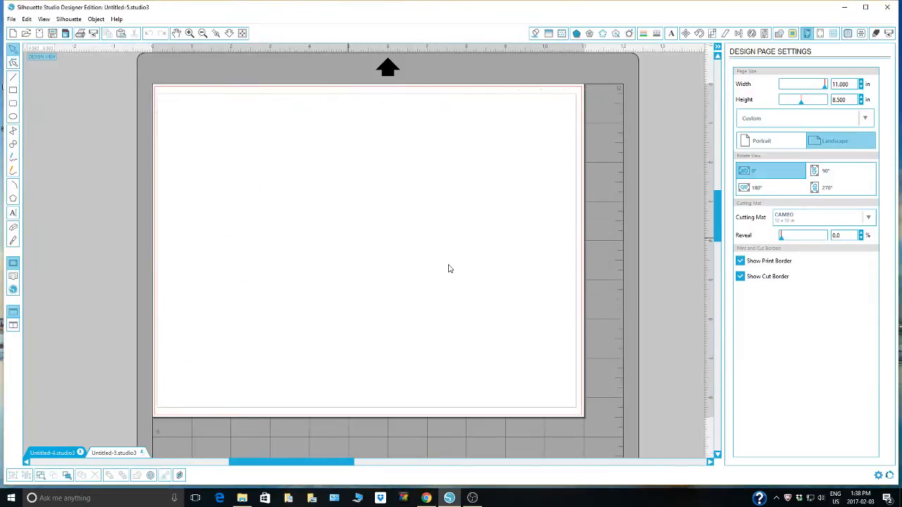
click(141, 453)
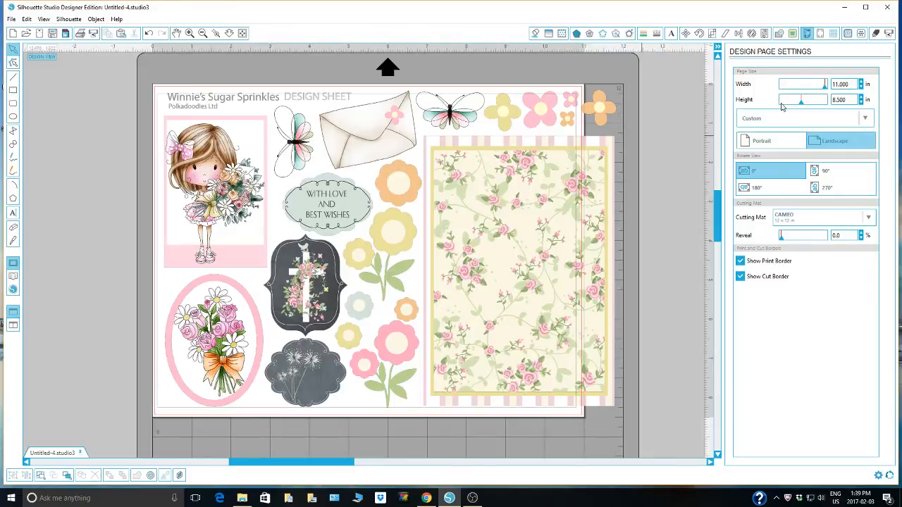
Add Type 1 registration marks with 0.012 in thickness and left, top and right insets of 0.394 in.
drag(500, 199, 506, 233)
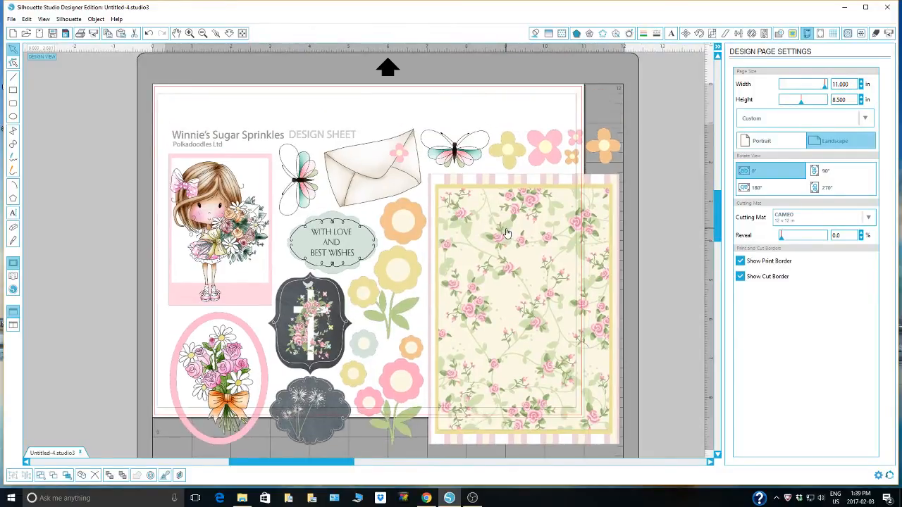
click(821, 34)
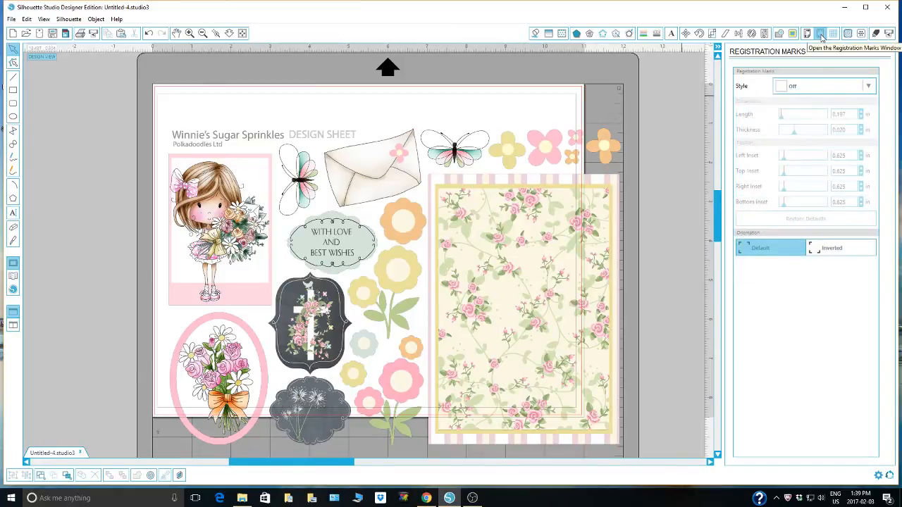
click(828, 86)
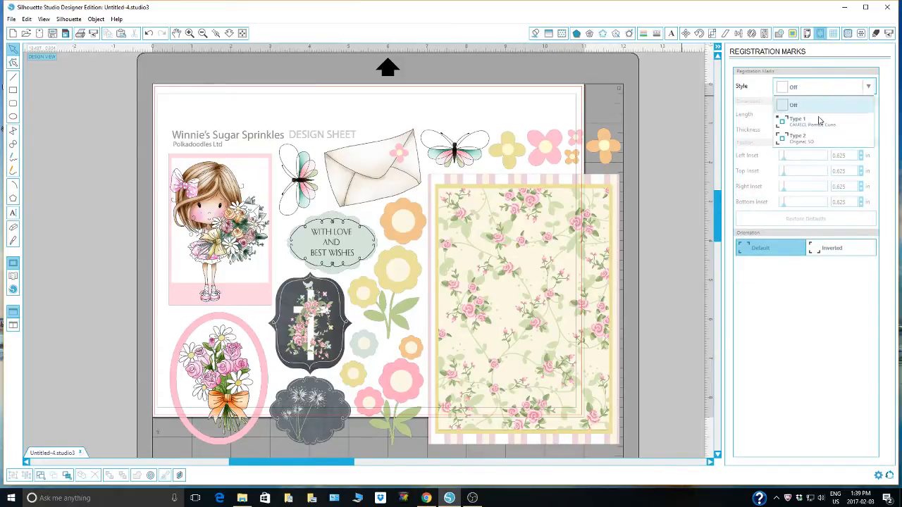
click(820, 124)
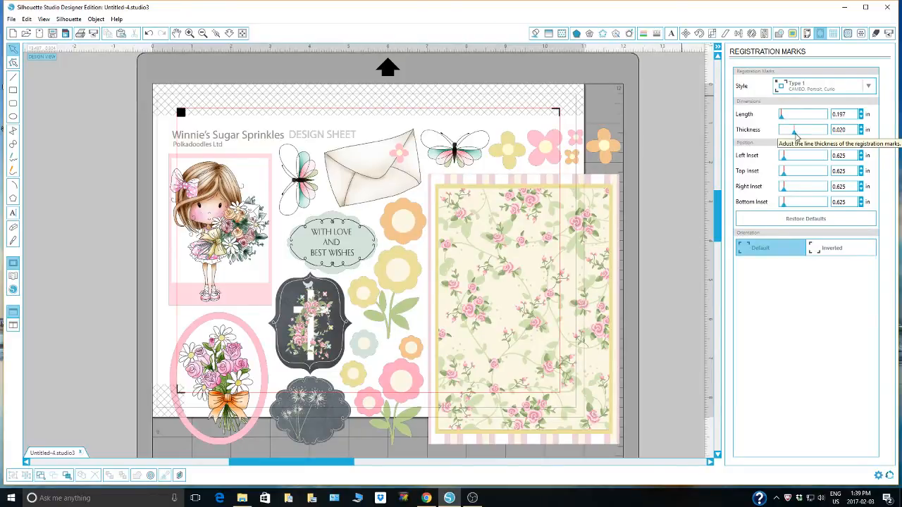
drag(796, 138, 766, 191)
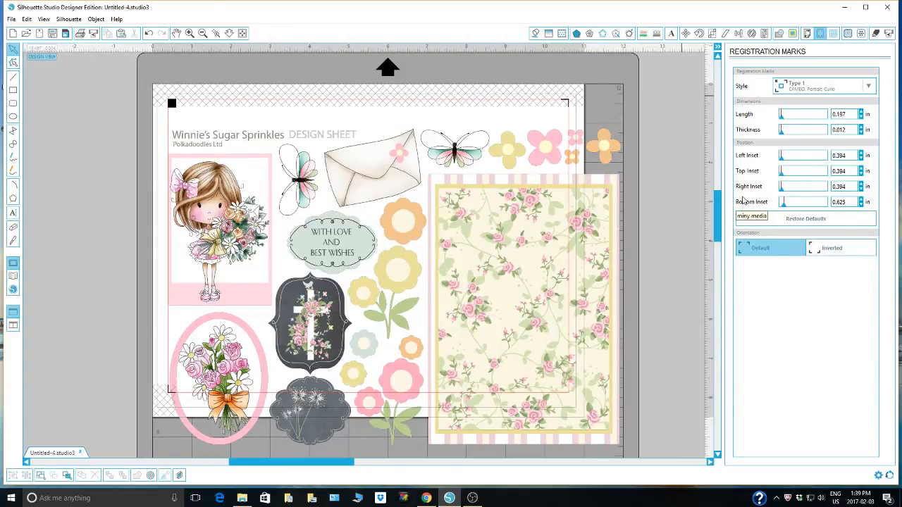
Scale the design sheet to a width of 10 in with its aspect ratio locked.
drag(521, 289, 549, 254)
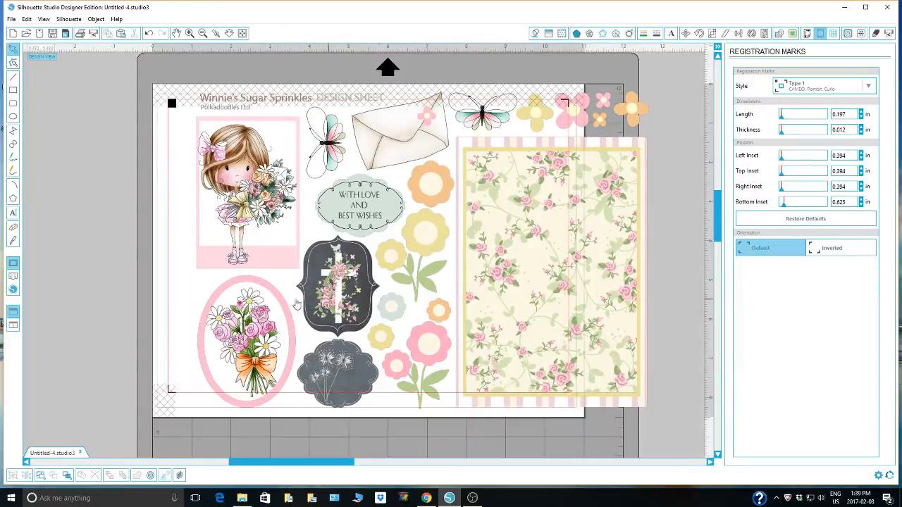
click(808, 33)
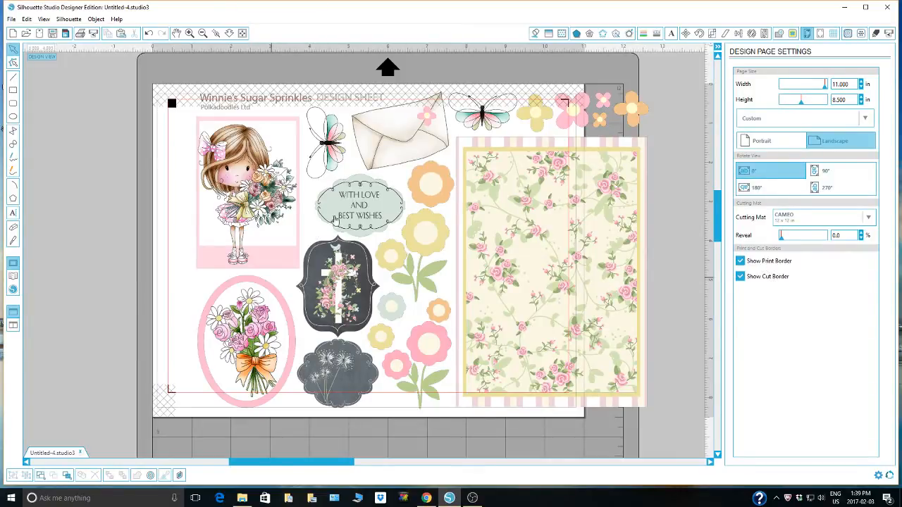
click(368, 191)
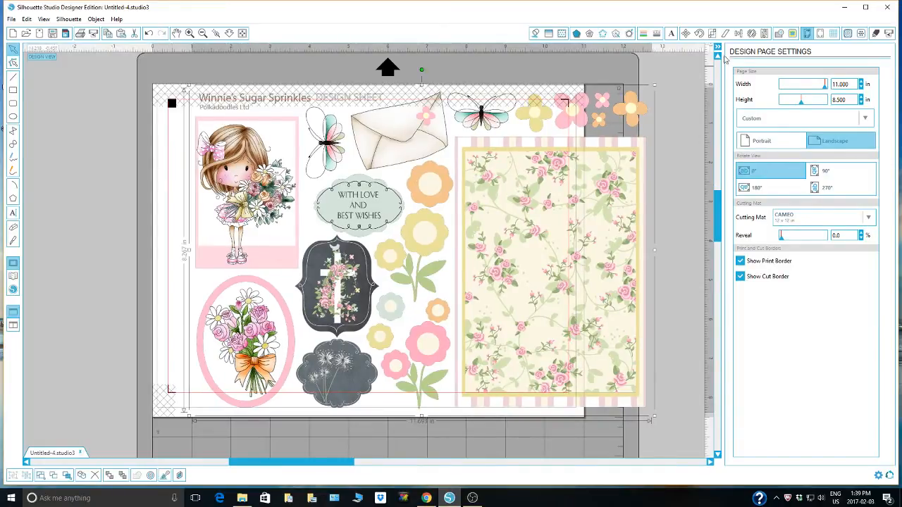
click(712, 33)
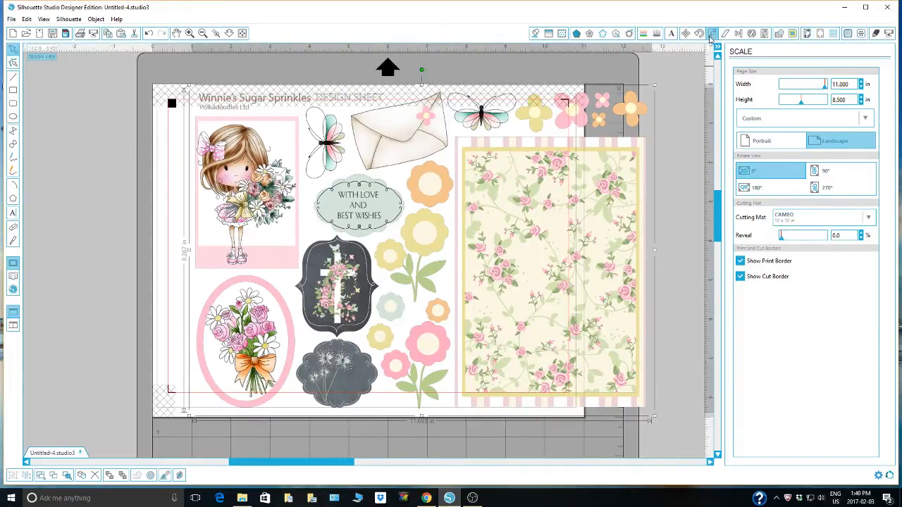
double_click(832, 175)
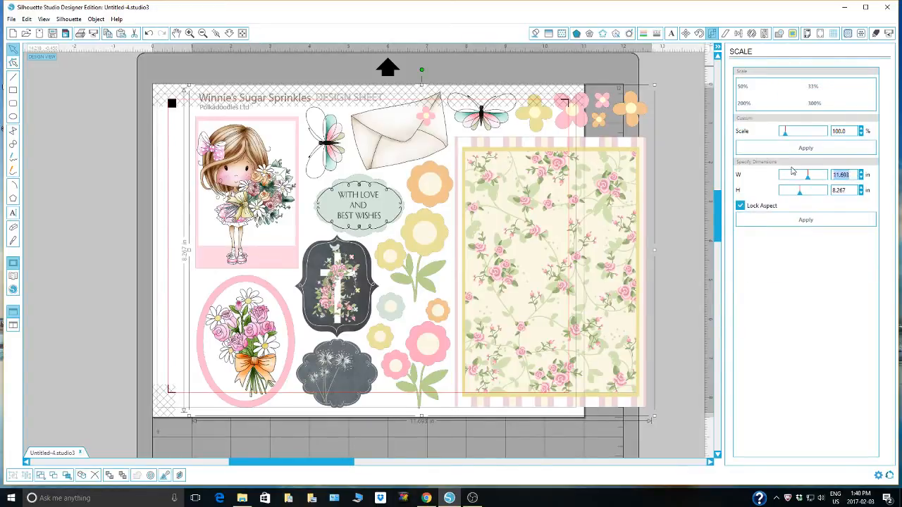
text(10)
key(Return)
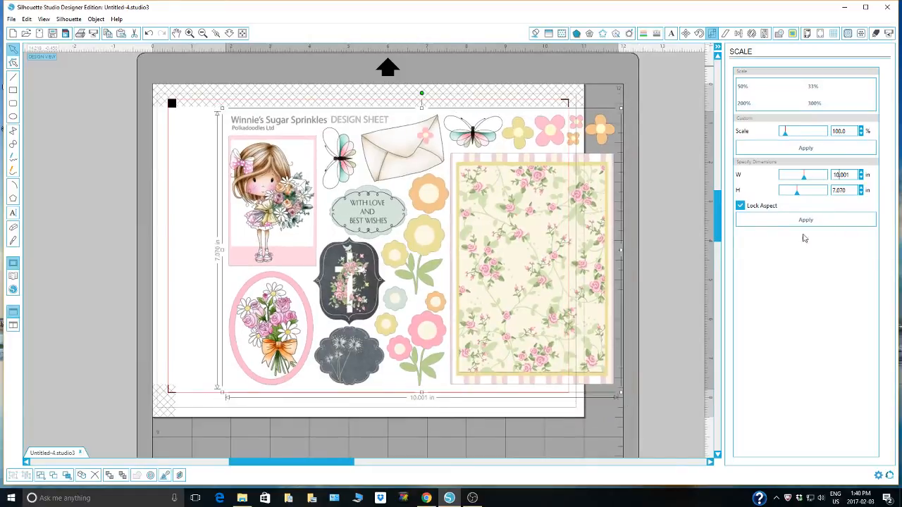
Position the design sheet inside the registration marks and enlarge it slightly to about 10.03 in wide.
drag(553, 251, 500, 249)
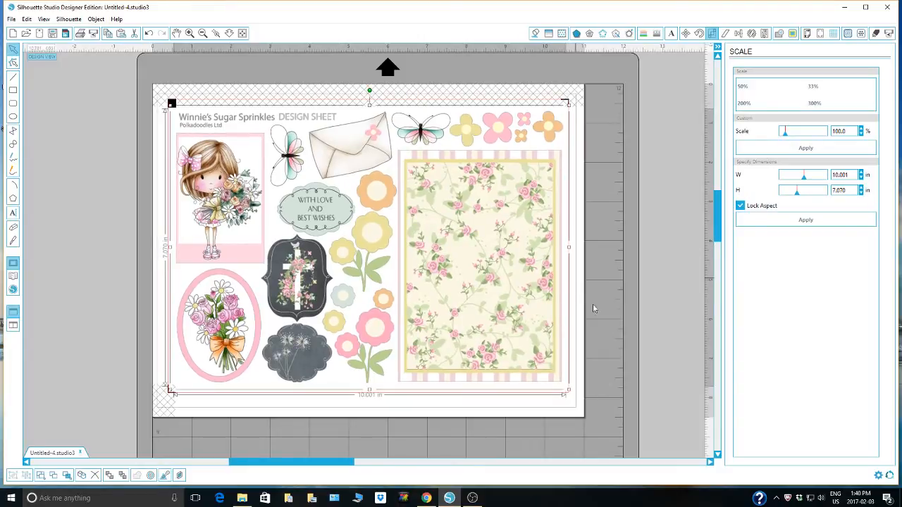
drag(567, 389, 569, 390)
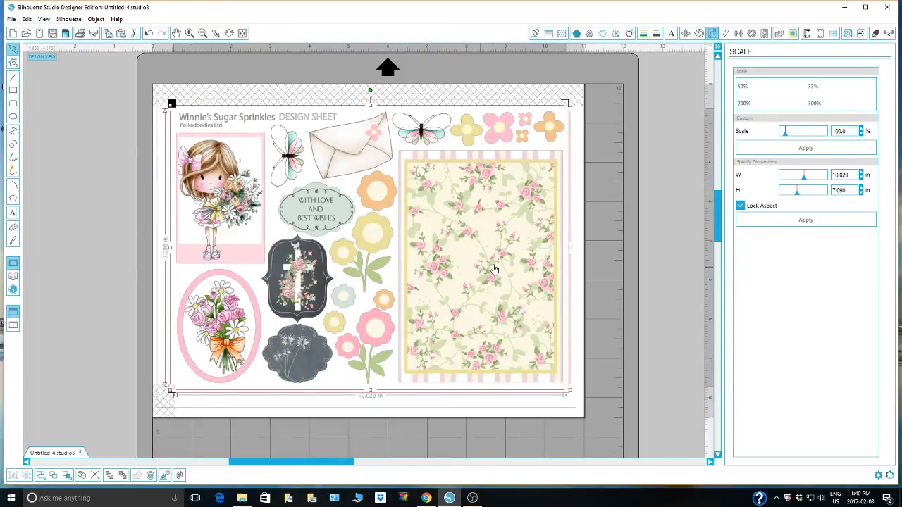
drag(494, 264, 493, 268)
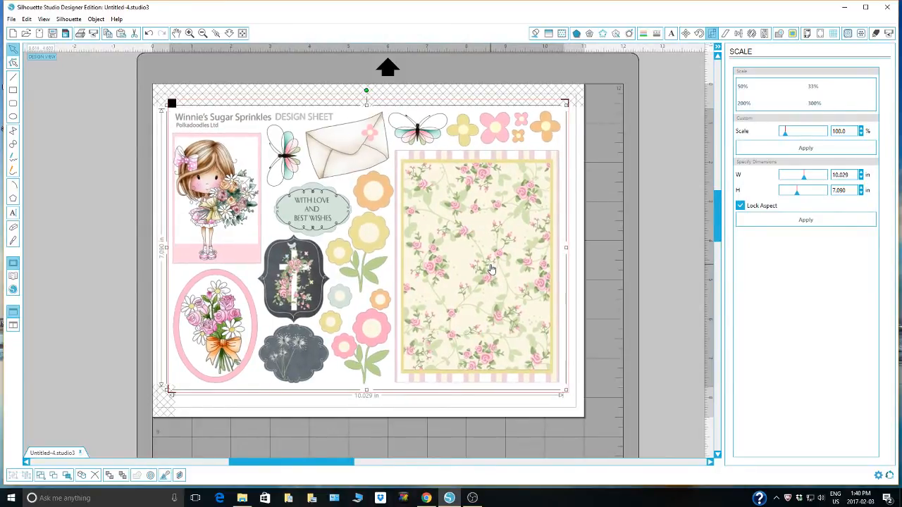
click(595, 224)
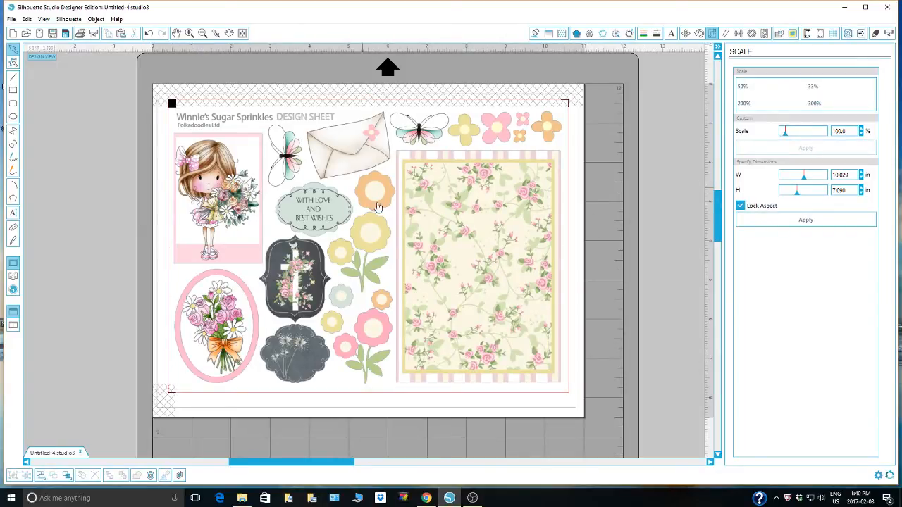
Define a trace area about 10.16 in wide around the whole design sheet.
click(792, 34)
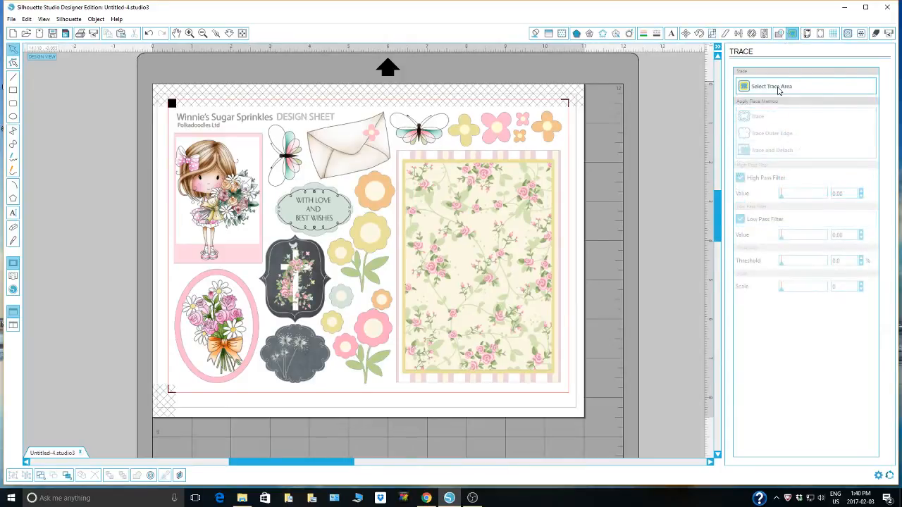
click(779, 90)
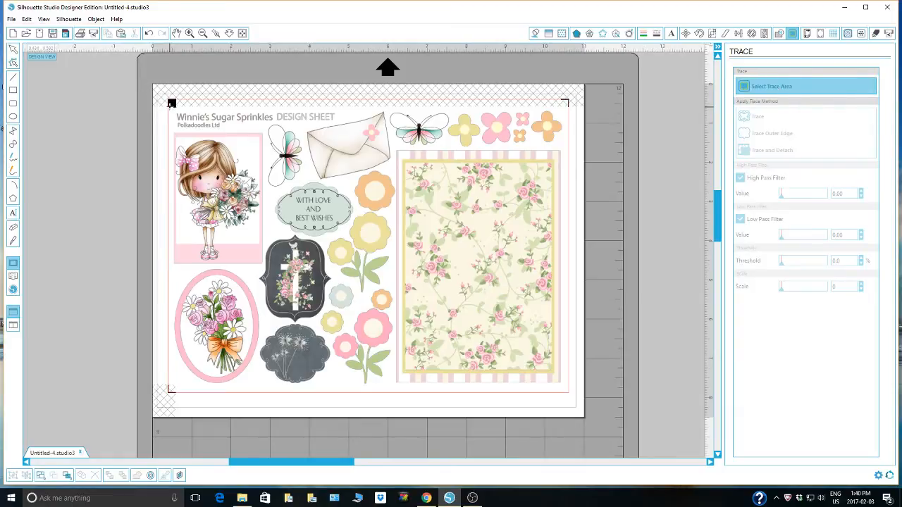
mouse_move(172, 103)
mouse_down()
mouse_move(480, 233)
mouse_move(534, 366)
mouse_move(551, 391)
mouse_move(569, 394)
mouse_up()
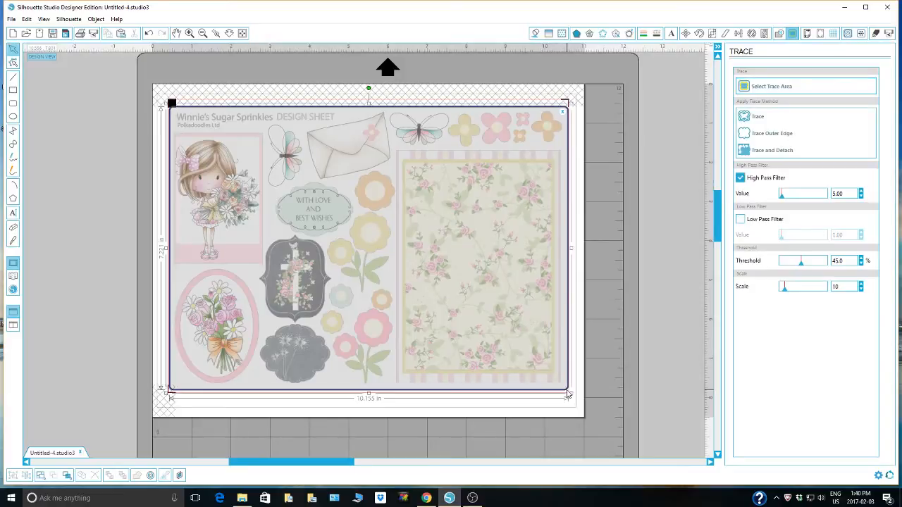
Disable the High Pass Filter, enable the Low Pass Filter and raise the trace threshold to about 86.1%.
click(740, 179)
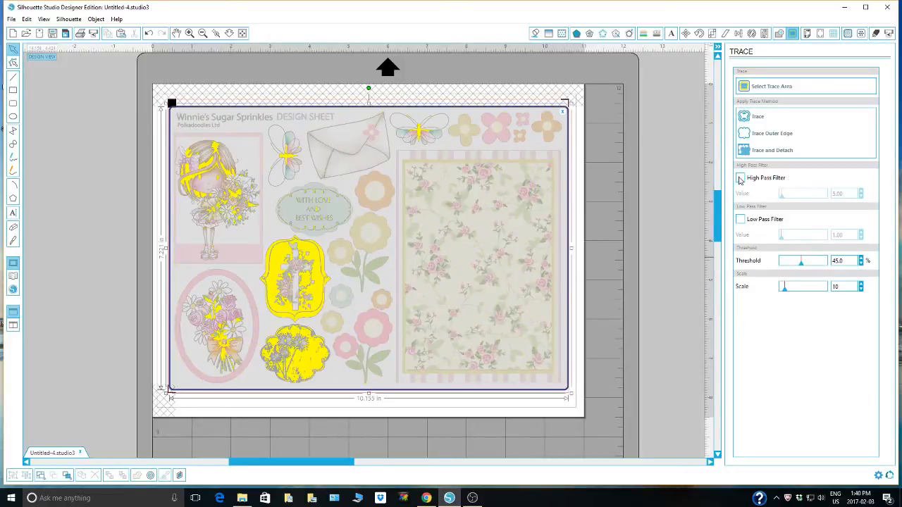
click(741, 220)
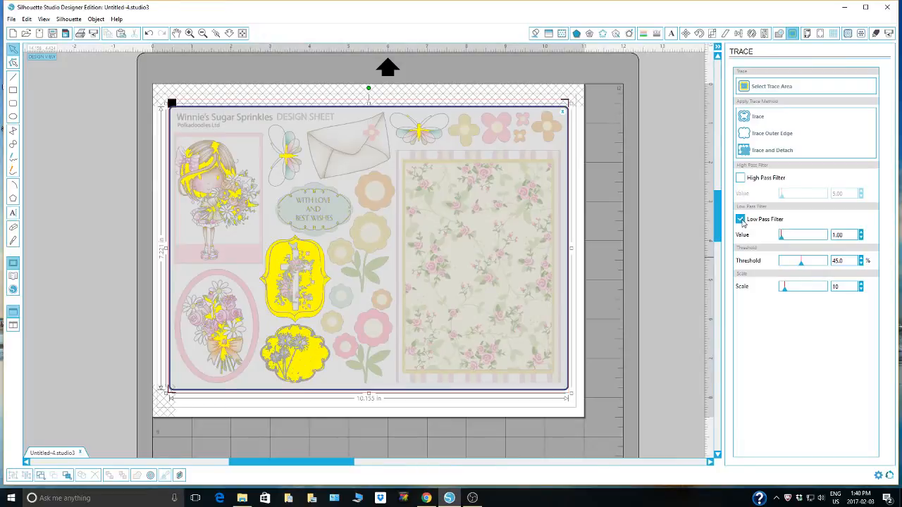
click(820, 266)
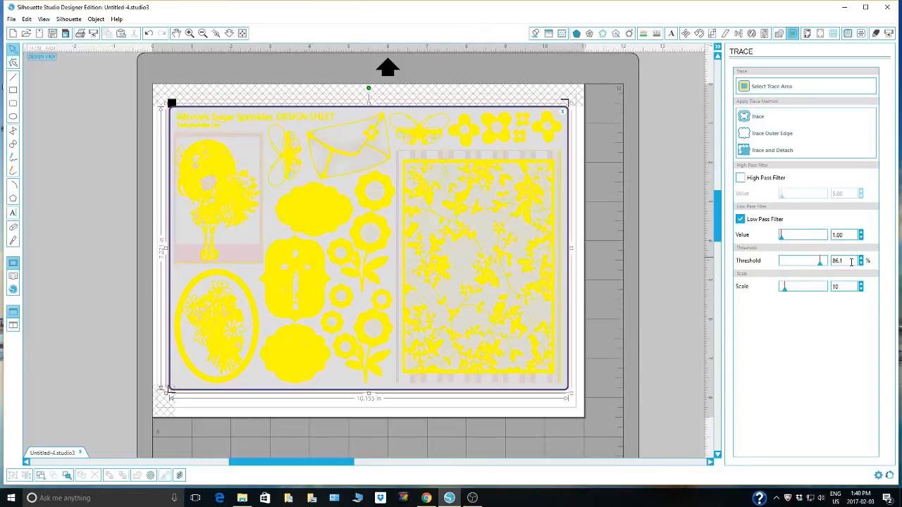
Set the trace threshold to 92% and trace the outer edges of the design sheet's images.
text(90)
key(Return)
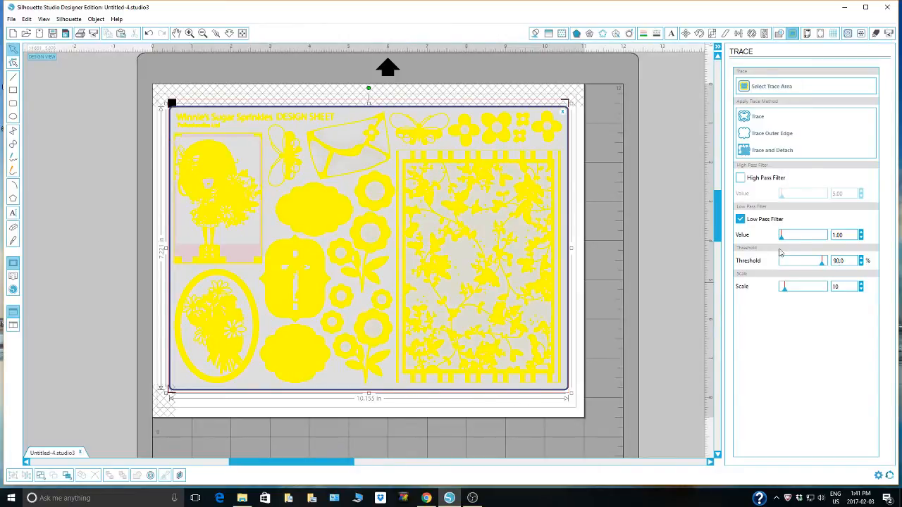
key(Return)
text(92)
key(Return)
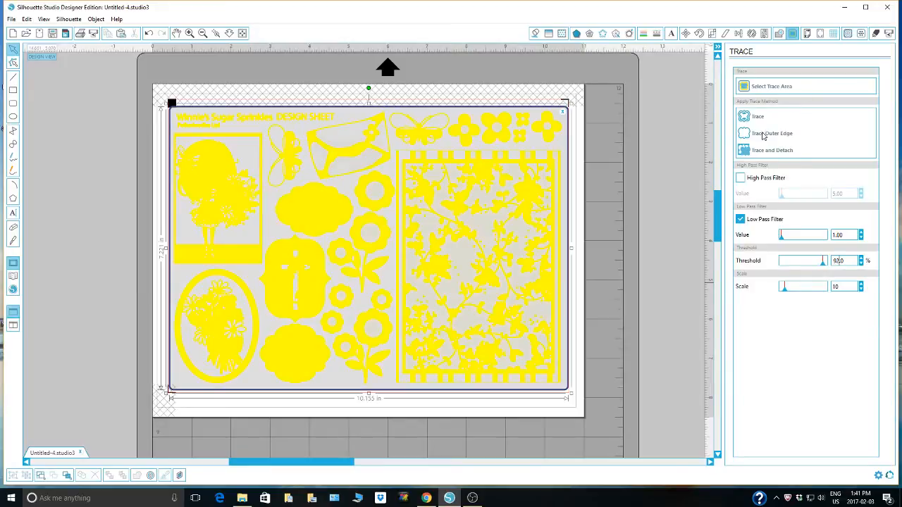
click(760, 135)
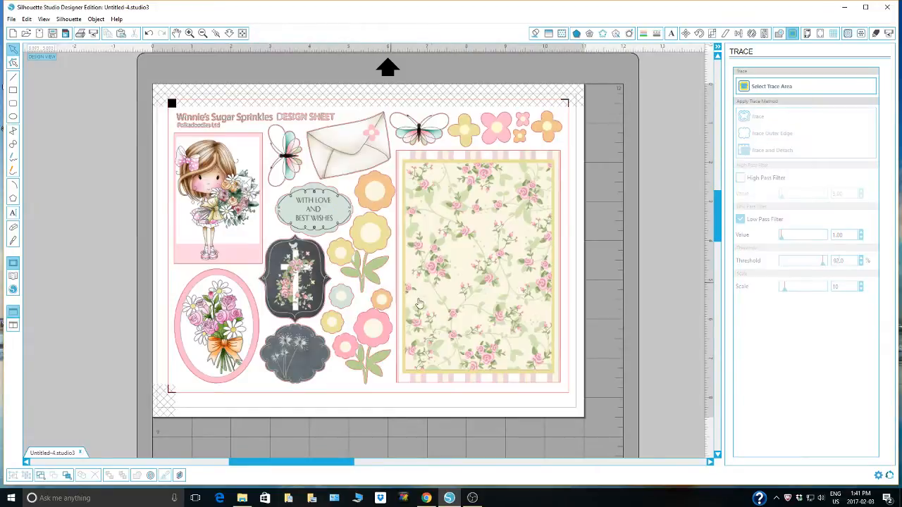
Move the design sheet image off the page and release the compound path of the traced cut lines.
drag(477, 300, 72, 320)
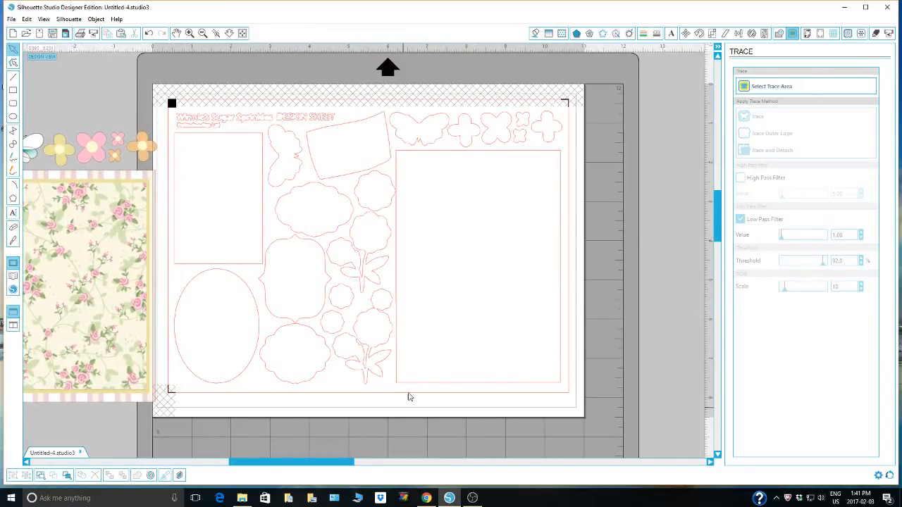
click(404, 156)
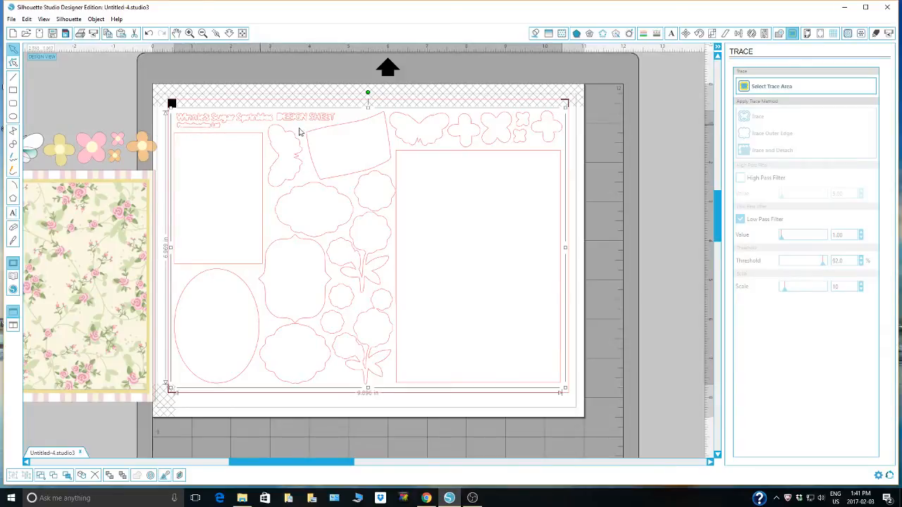
right_click(463, 222)
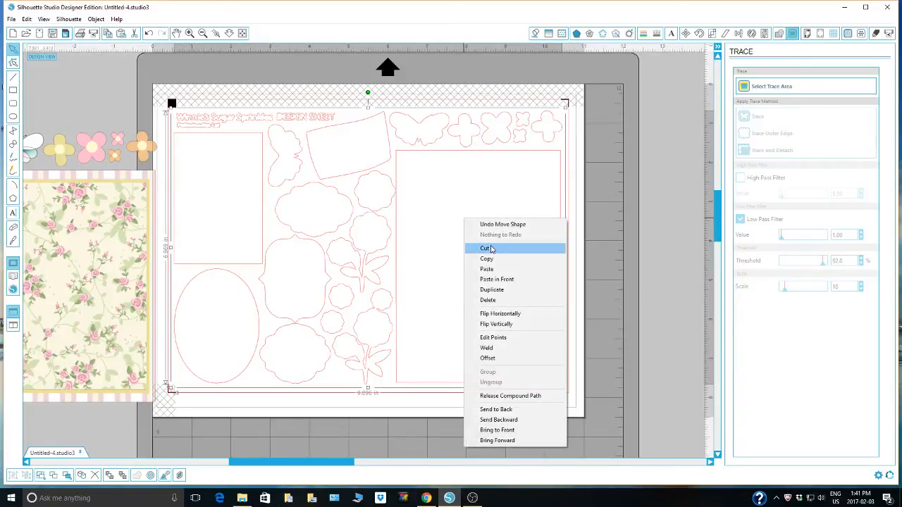
click(538, 398)
click(622, 227)
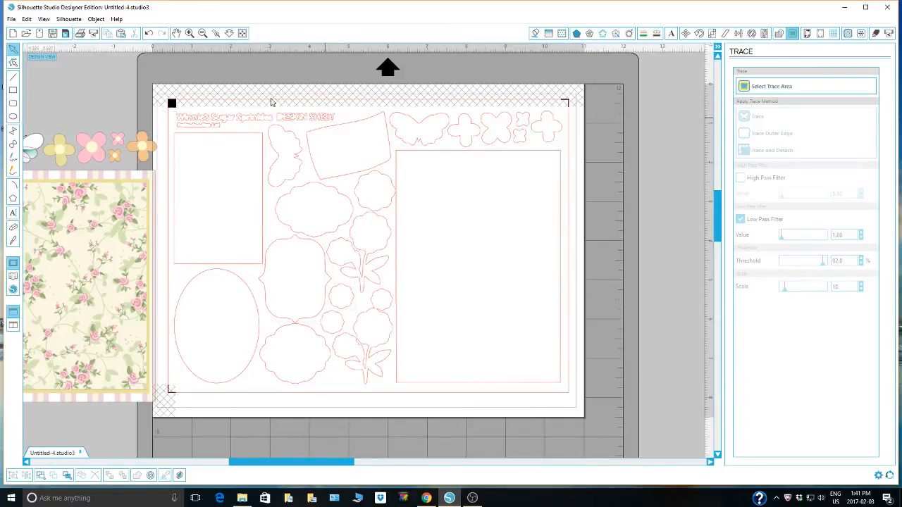
Delete the cut lines traced around the sheet's title and the small company name below it.
drag(176, 111, 331, 124)
key(Delete)
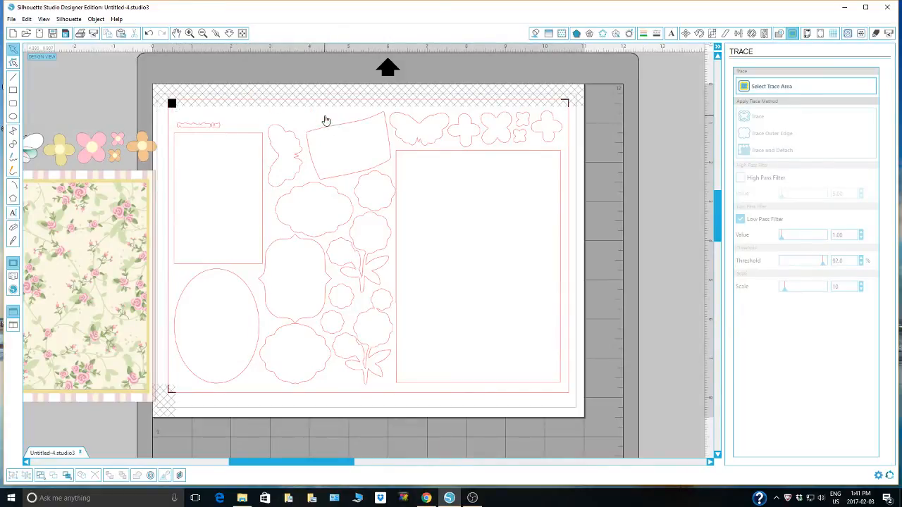
drag(168, 116, 222, 134)
key(Delete)
Move the sheet image fully clear of the page and combine all remaining cut lines into one compound path.
drag(160, 90, 580, 405)
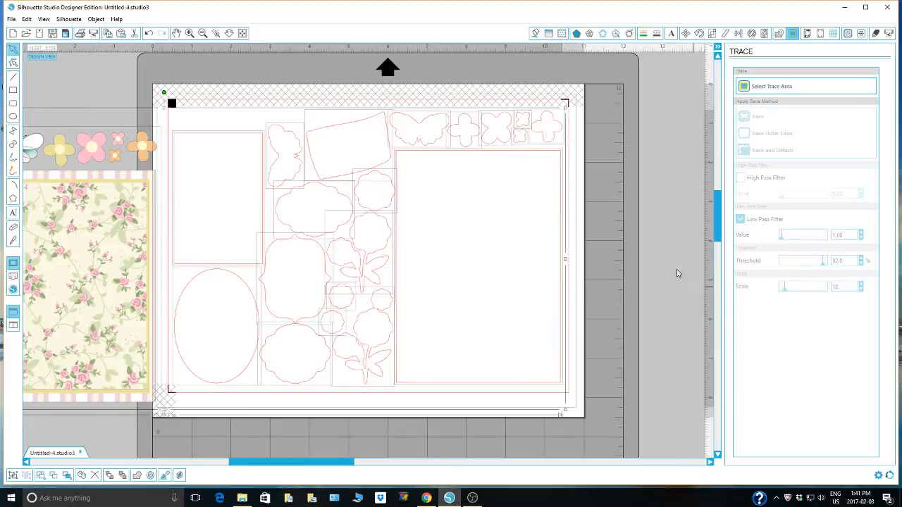
click(628, 232)
drag(83, 250, 33, 238)
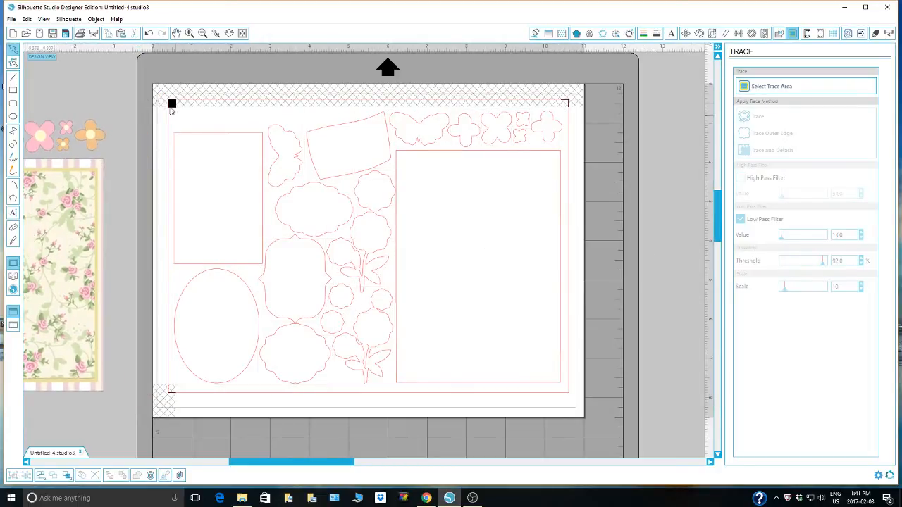
drag(138, 74, 588, 411)
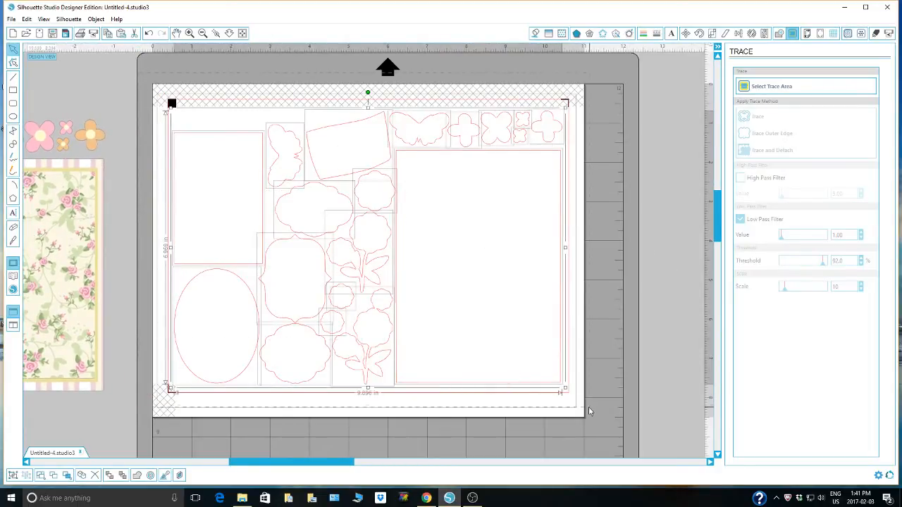
right_click(493, 339)
click(521, 285)
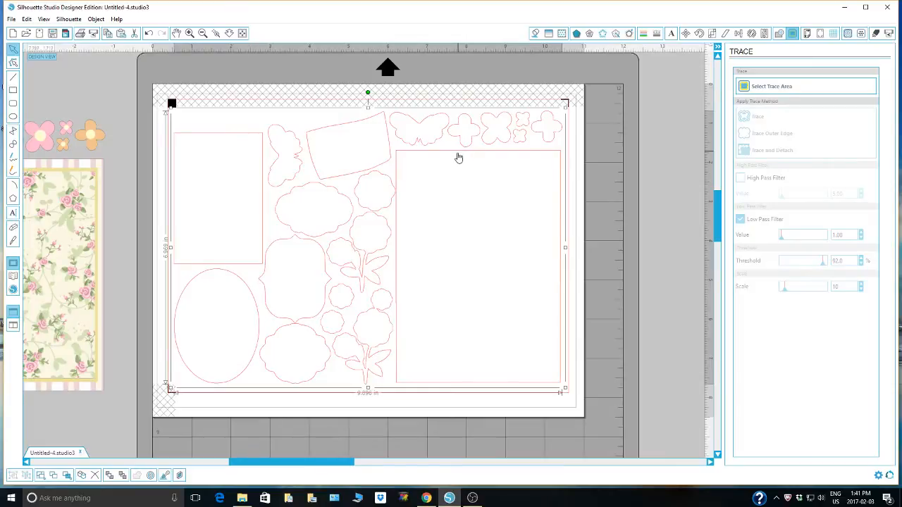
Move the design sheet image back onto the page and nudge it into alignment with the cut lines.
drag(62, 219, 116, 226)
click(435, 147)
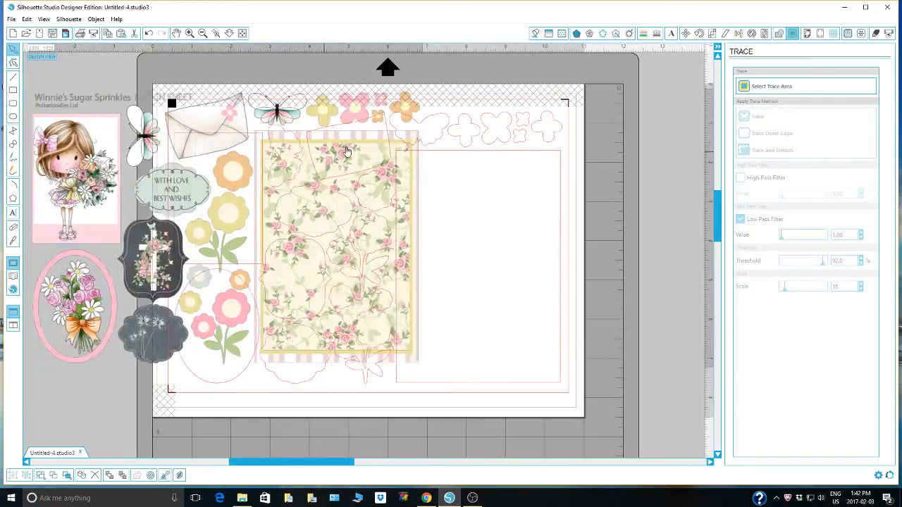
drag(346, 151, 465, 176)
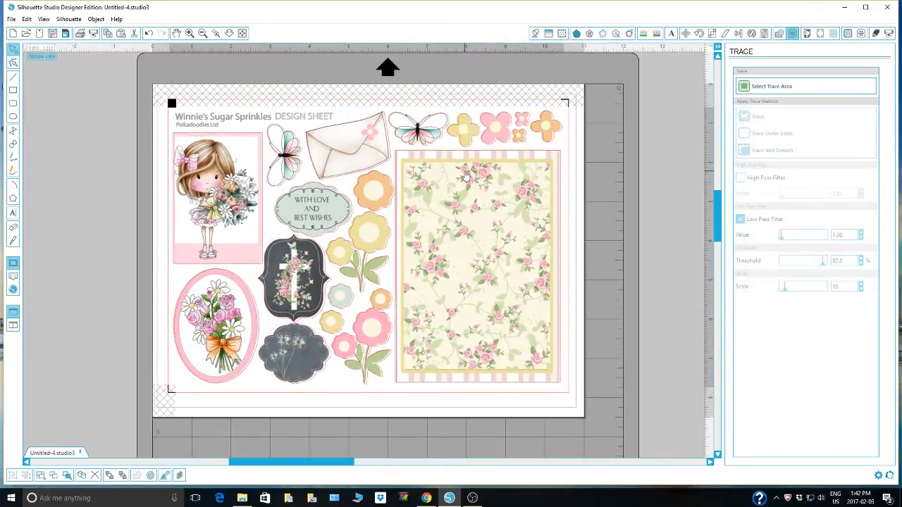
click(73, 122)
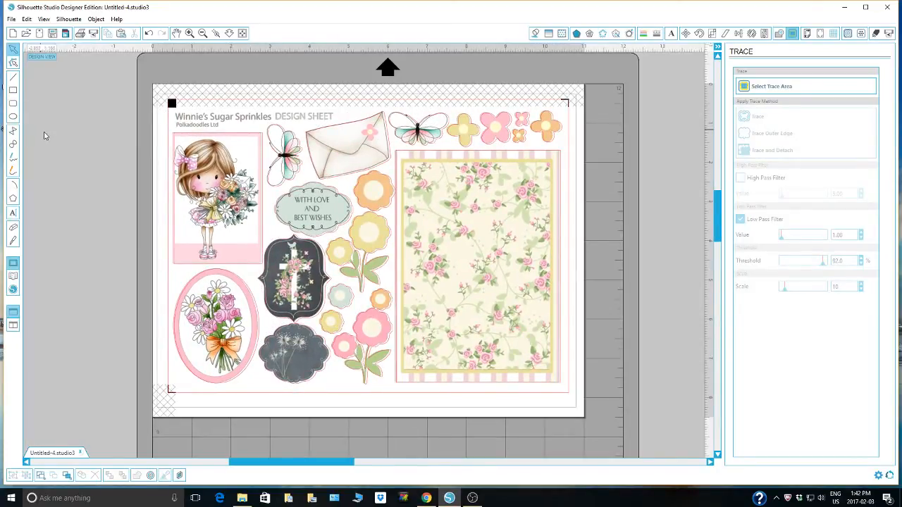
drag(442, 196, 454, 206)
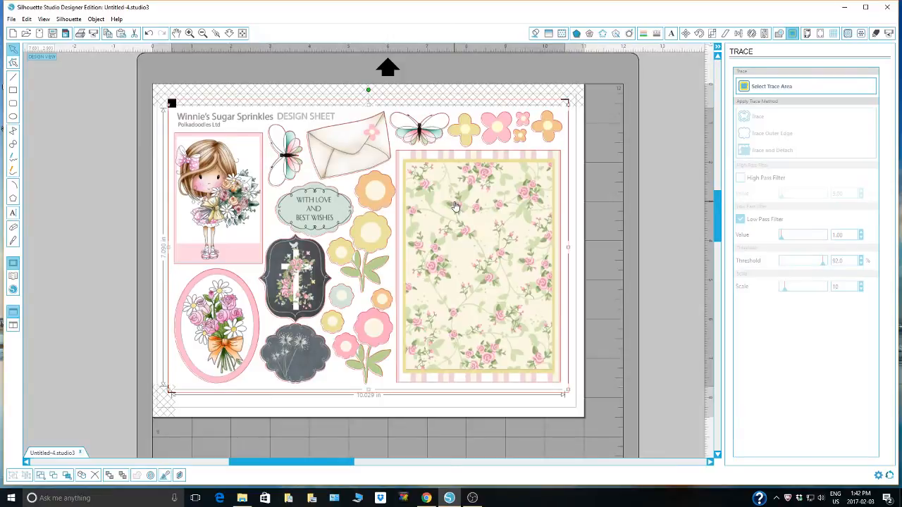
key(Left)
key(Left)
key(Down)
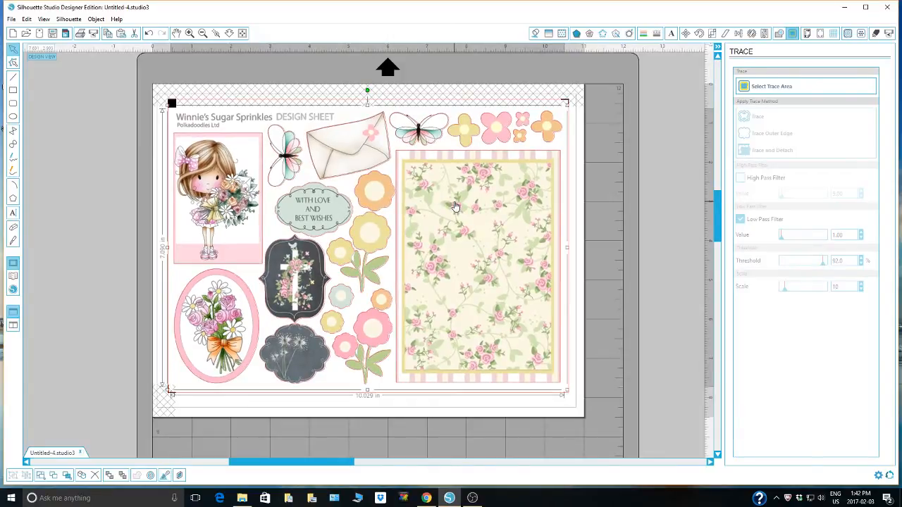
key(Right)
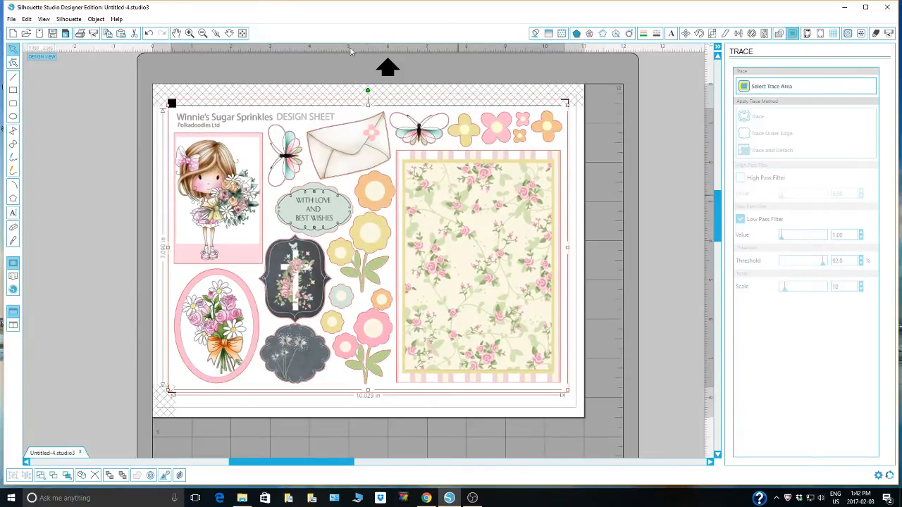
Group the design sheet with its cut lines and shift the group slightly within the registration marks.
drag(158, 96, 584, 415)
right_click(463, 158)
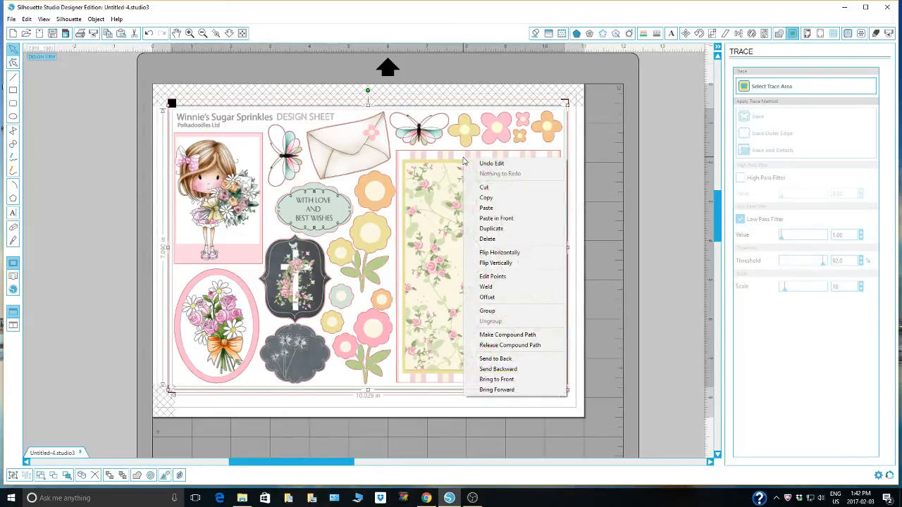
click(515, 312)
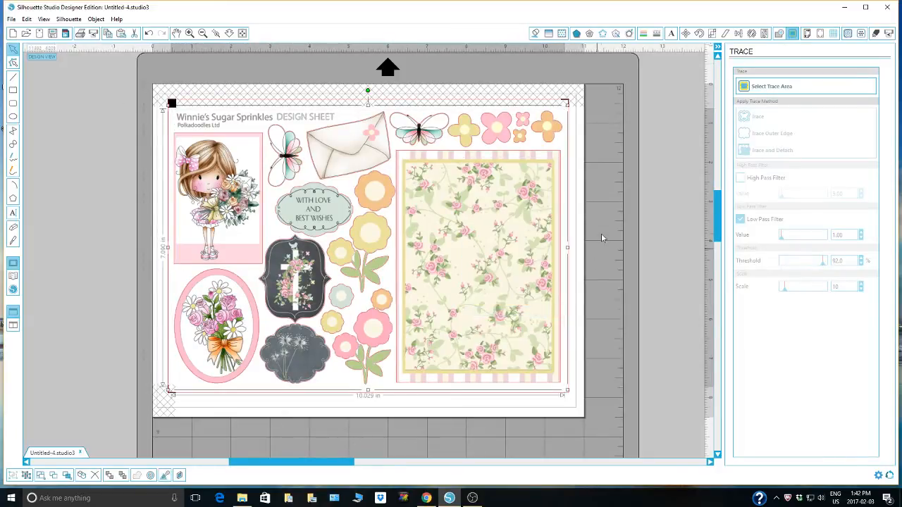
mouse_move(490, 220)
mouse_down()
mouse_move(406, 284)
mouse_move(507, 259)
mouse_move(507, 223)
mouse_move(494, 225)
mouse_up()
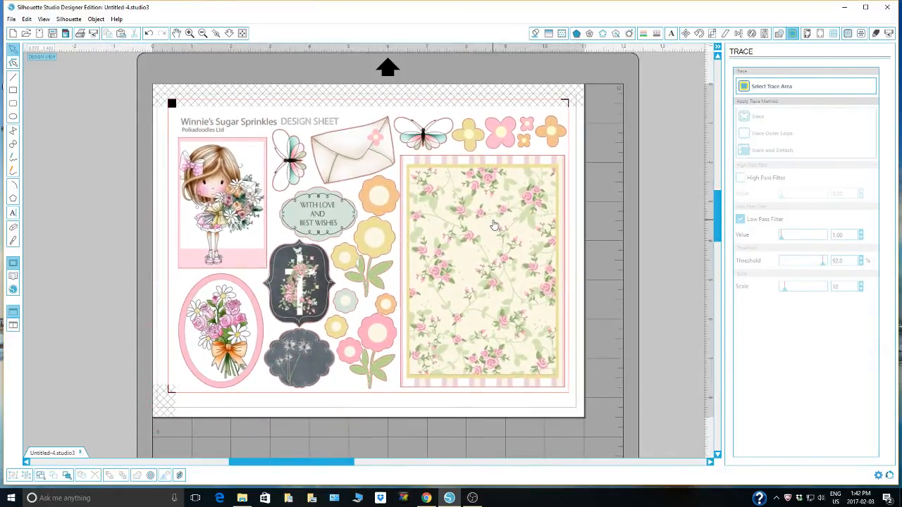
Check the design sheet's cut lines in the cut settings, and open the design page settings.
click(875, 34)
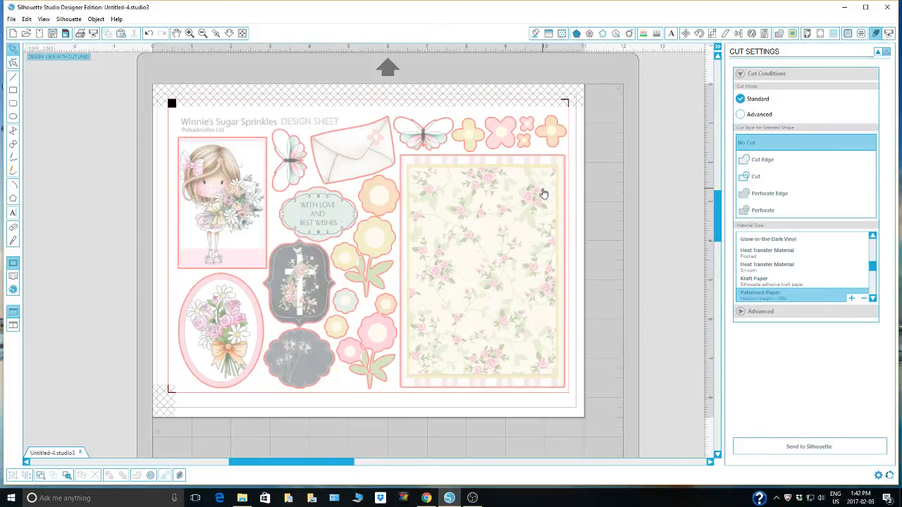
click(807, 35)
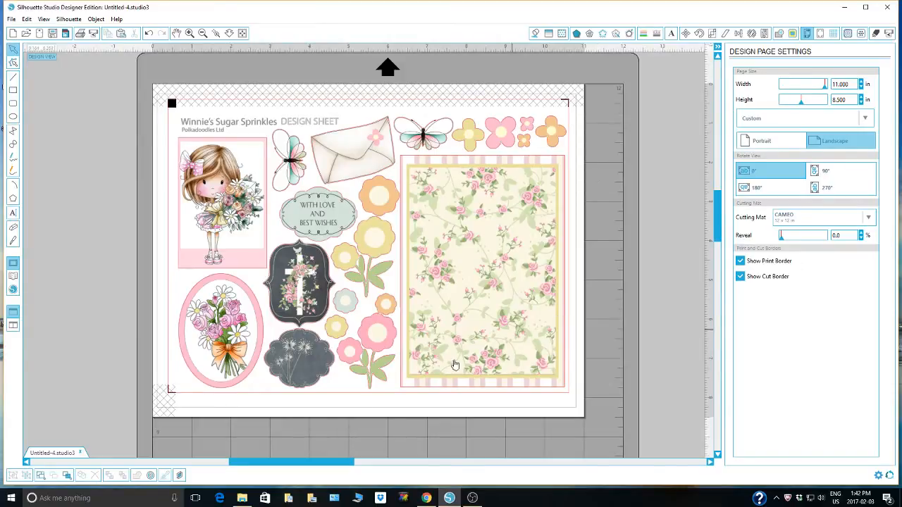
Switch to File Explorer and open the Design Sheets folder inside Polka Doodle Downloads > Winnie in Wonderland.
mouse_move(239, 498)
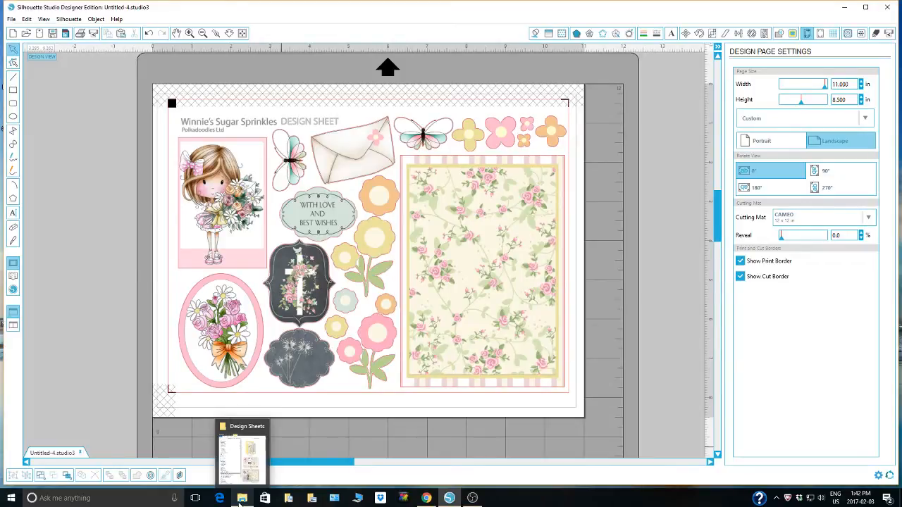
click(240, 498)
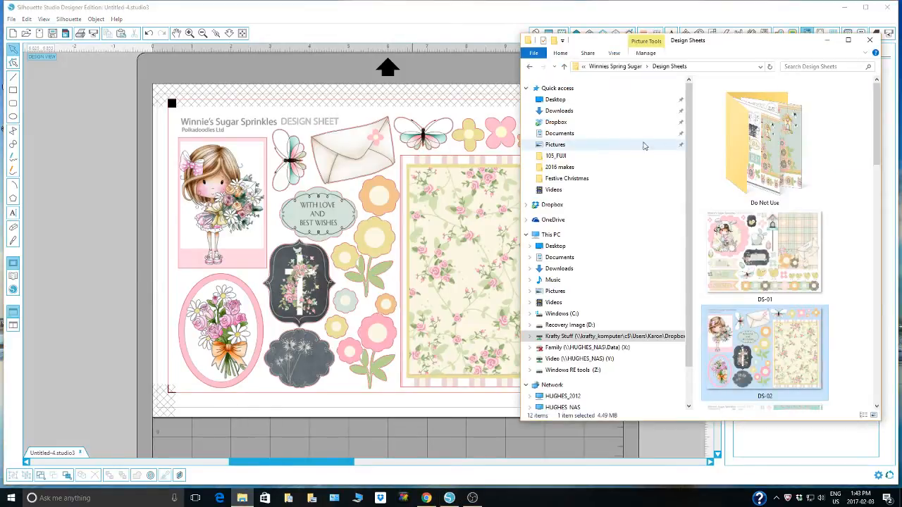
click(612, 69)
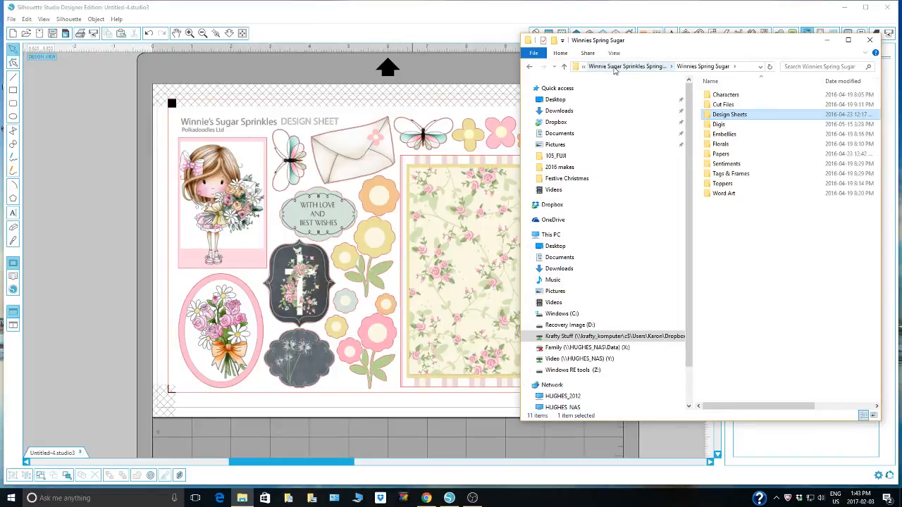
click(613, 69)
click(613, 68)
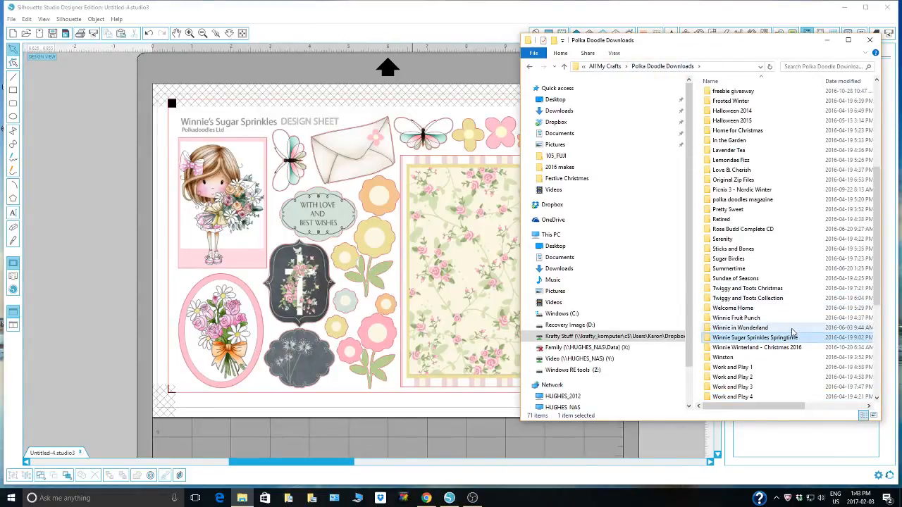
double_click(791, 328)
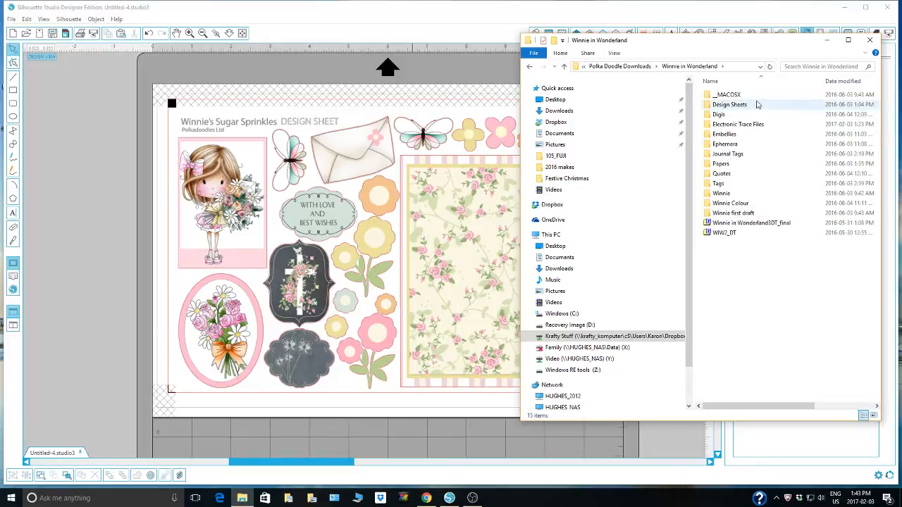
double_click(756, 104)
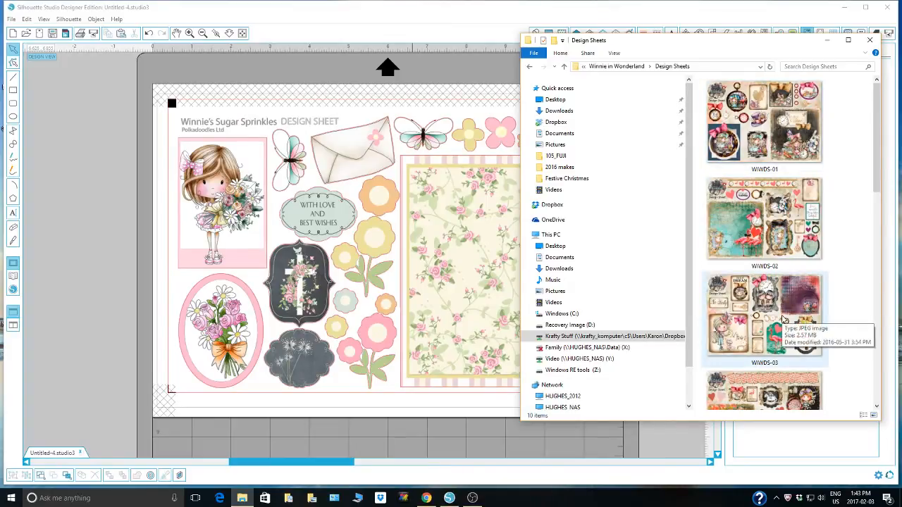
Create a new document, and insert the WIWDS-03 design sheet over its page.
click(12, 35)
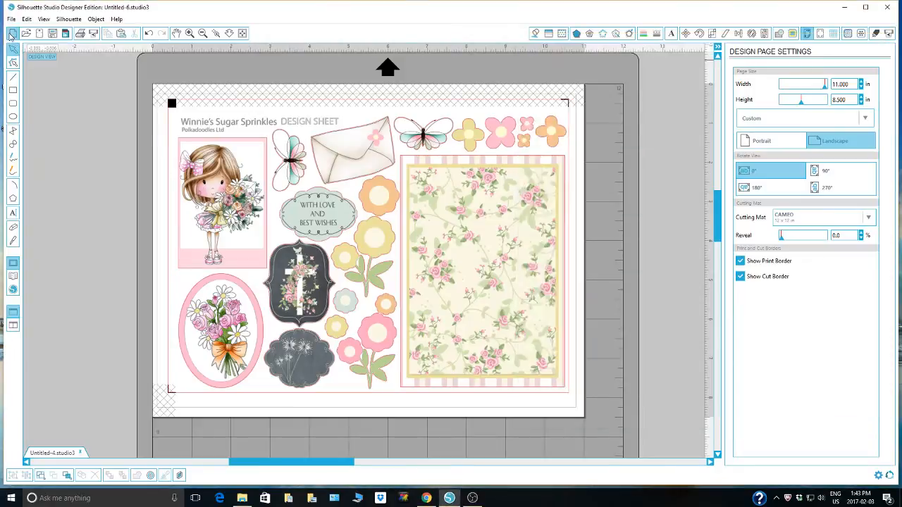
click(11, 35)
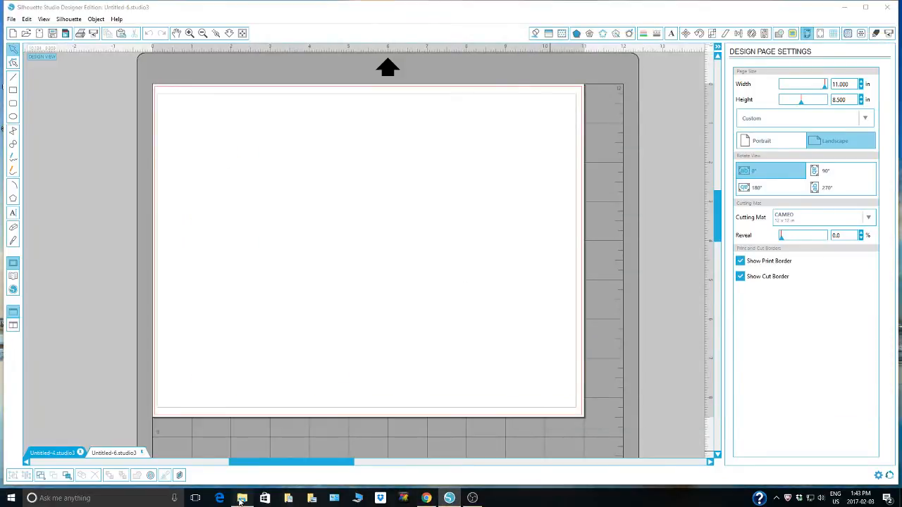
click(242, 499)
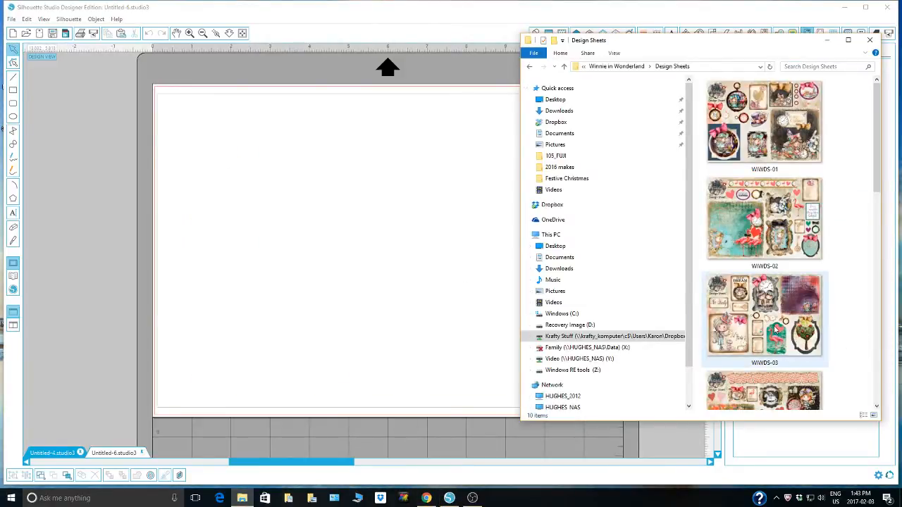
drag(772, 324, 301, 237)
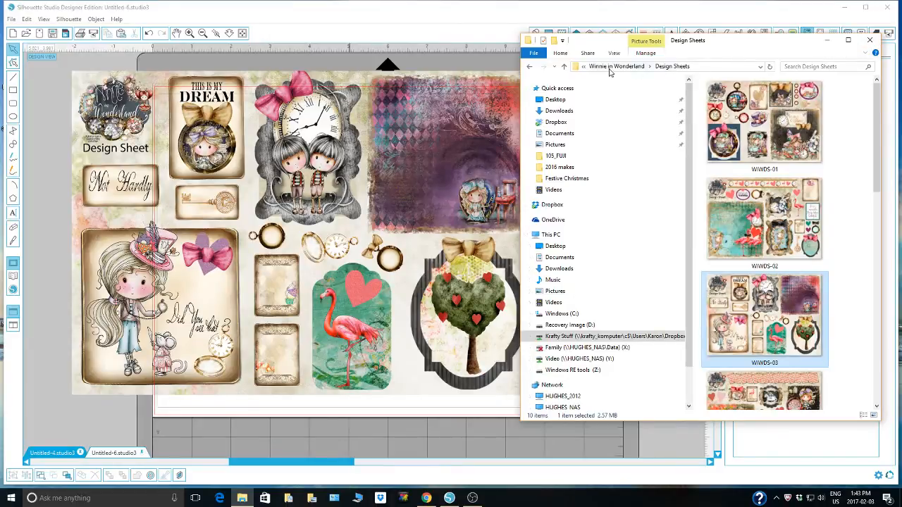
click(828, 40)
drag(338, 191, 404, 222)
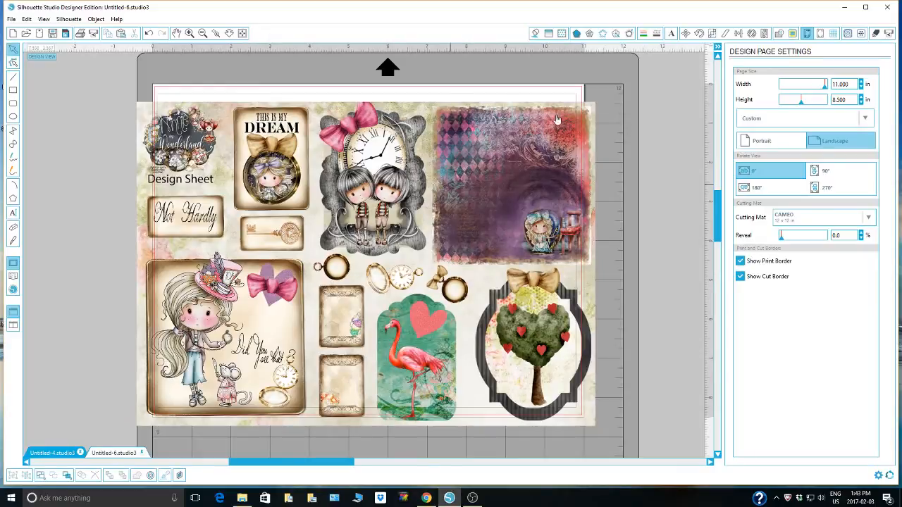
Add Type 1 registration marks with 0.012 in thickness and left, top and right insets of 0.394 in.
click(820, 33)
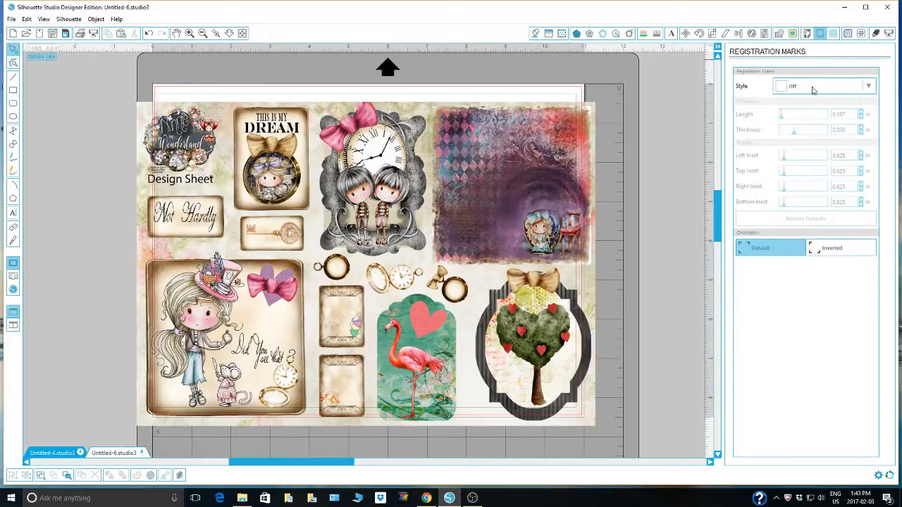
click(813, 89)
click(802, 118)
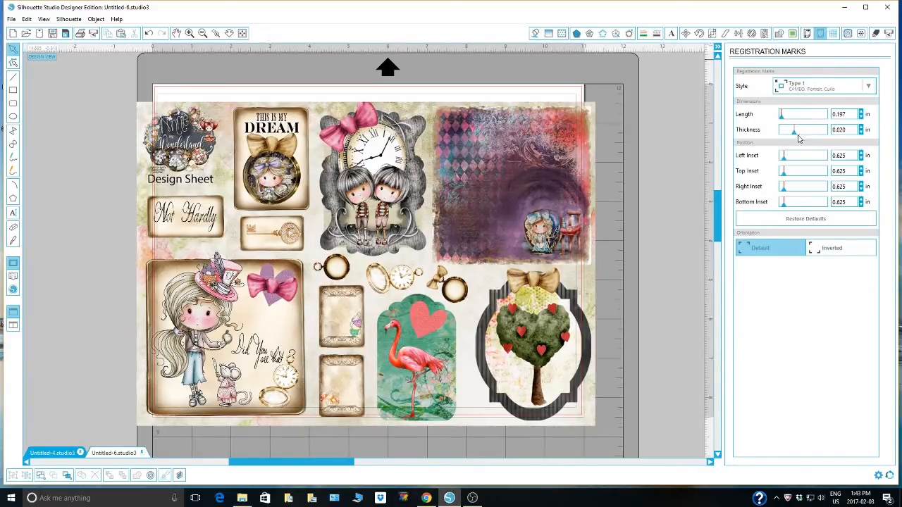
drag(795, 132, 766, 133)
drag(787, 162, 769, 191)
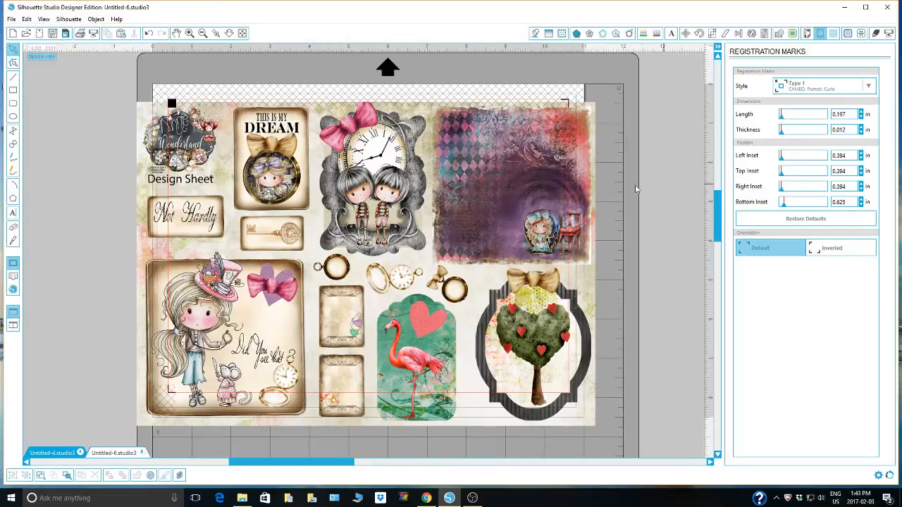
Scale the design sheet to 10 in wide with its aspect locked, and position it within the registration marks.
drag(480, 219, 520, 219)
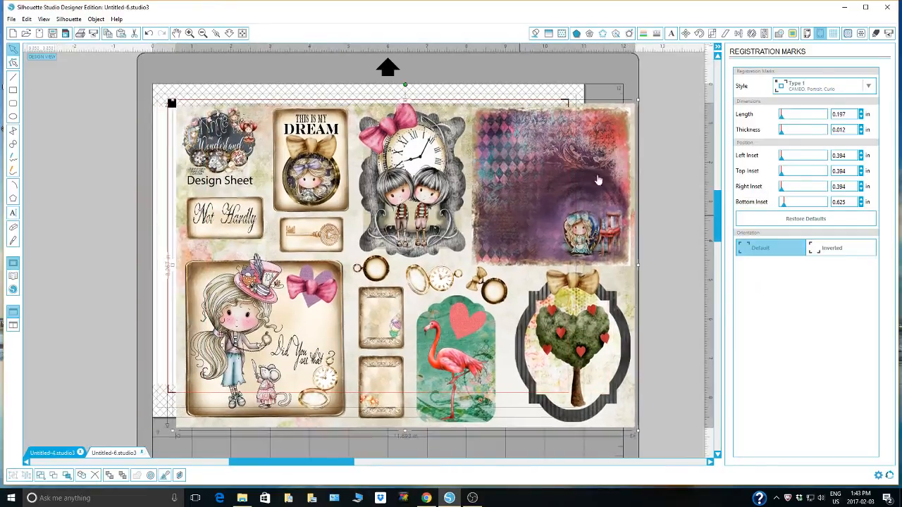
click(712, 33)
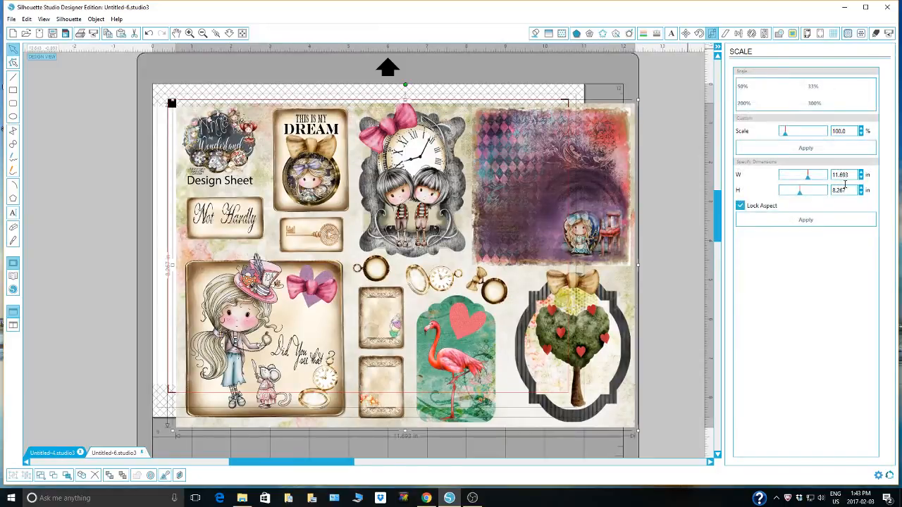
drag(852, 174, 825, 173)
text(10)
key(Return)
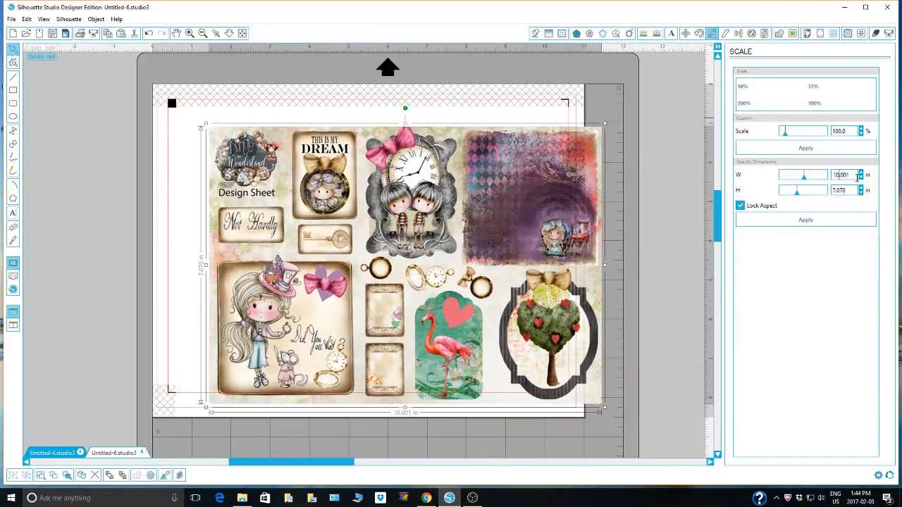
drag(858, 177, 800, 178)
text(10)
drag(479, 176, 444, 160)
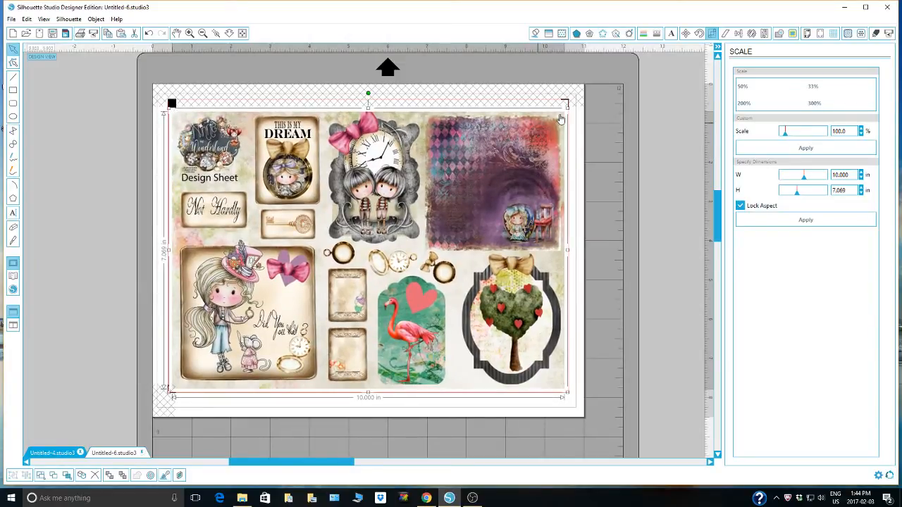
click(76, 181)
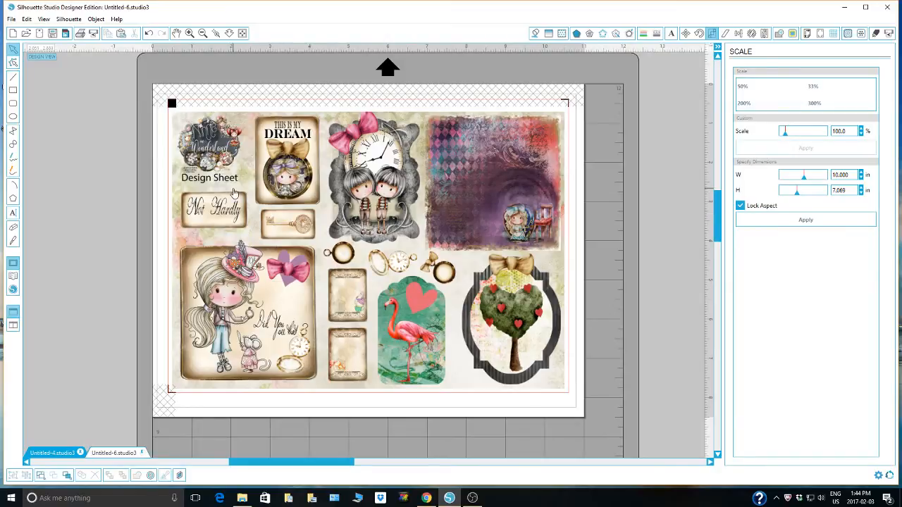
Switch to File Explorer and open the Electronic Trace Files folder inside Winnie in Wonderland.
click(242, 498)
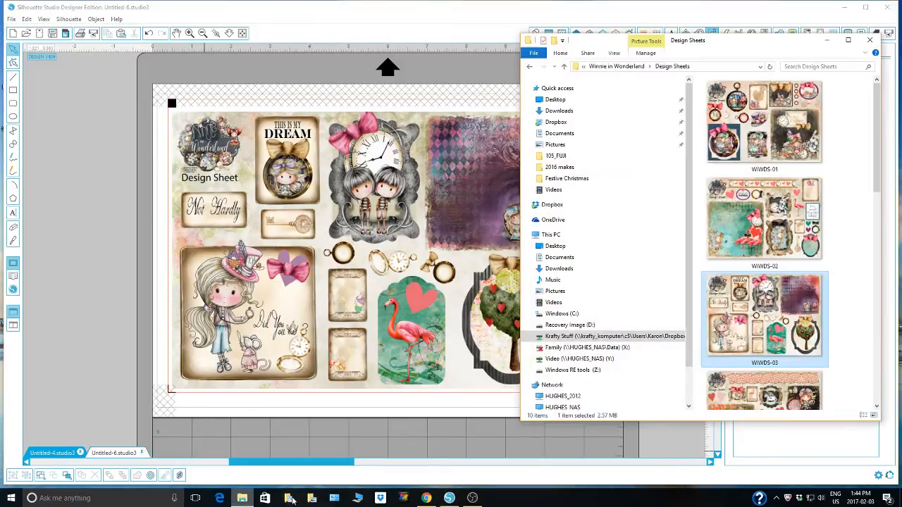
click(632, 68)
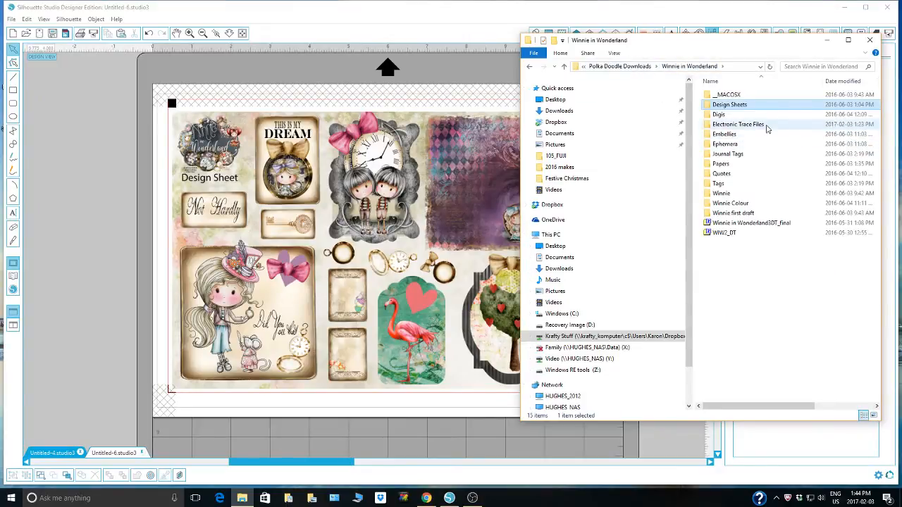
double_click(768, 128)
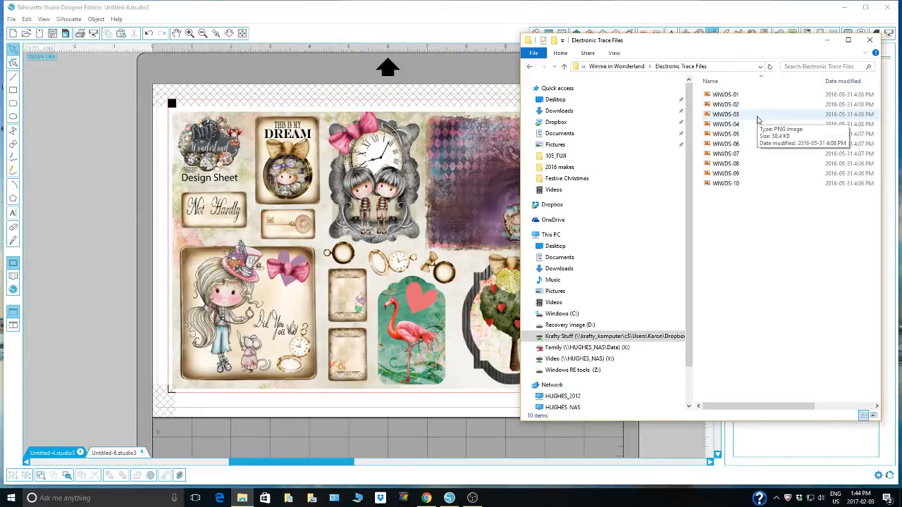
View the WIWDS-03 trace file in the photo viewer and open it from there in Silhouette Studio.
double_click(758, 120)
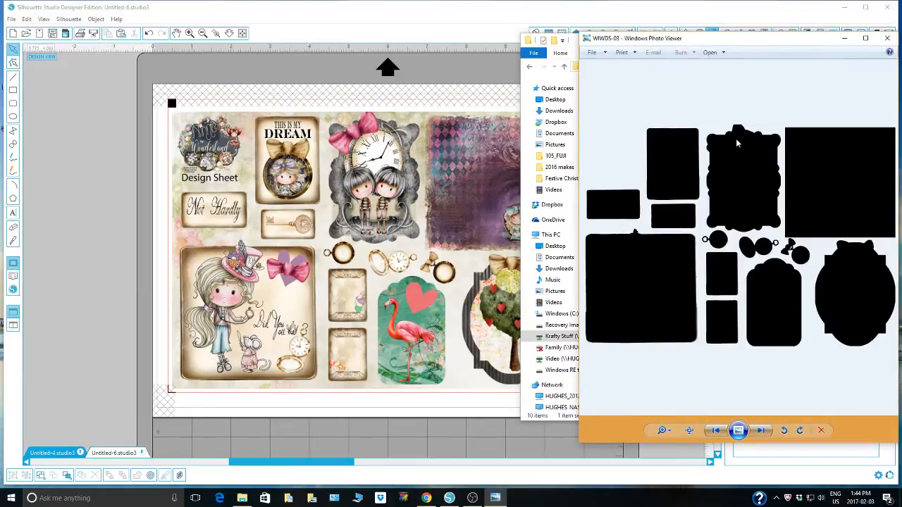
scroll(716, 92, up, 1)
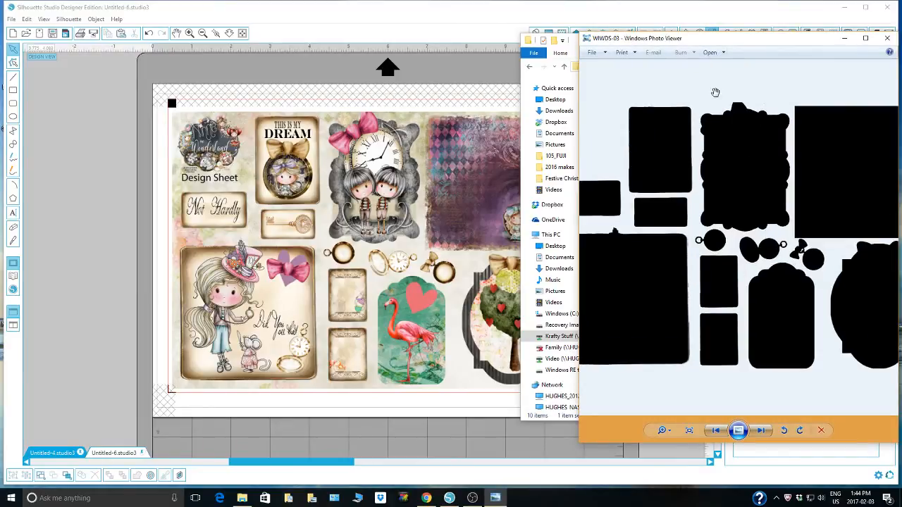
click(714, 52)
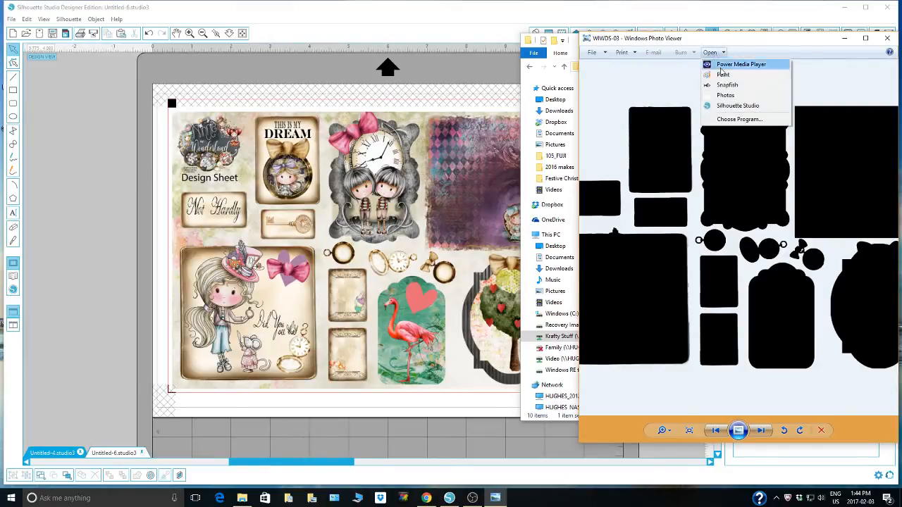
click(733, 106)
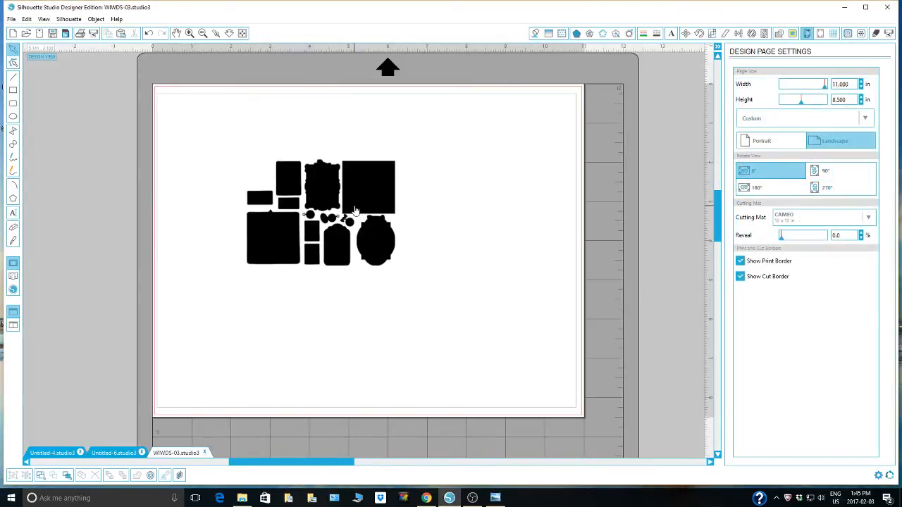
right_click(354, 197)
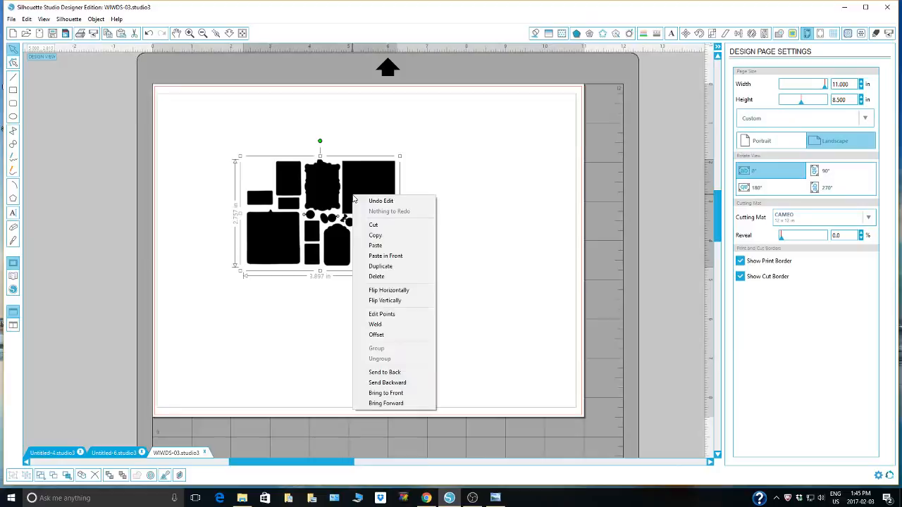
click(372, 236)
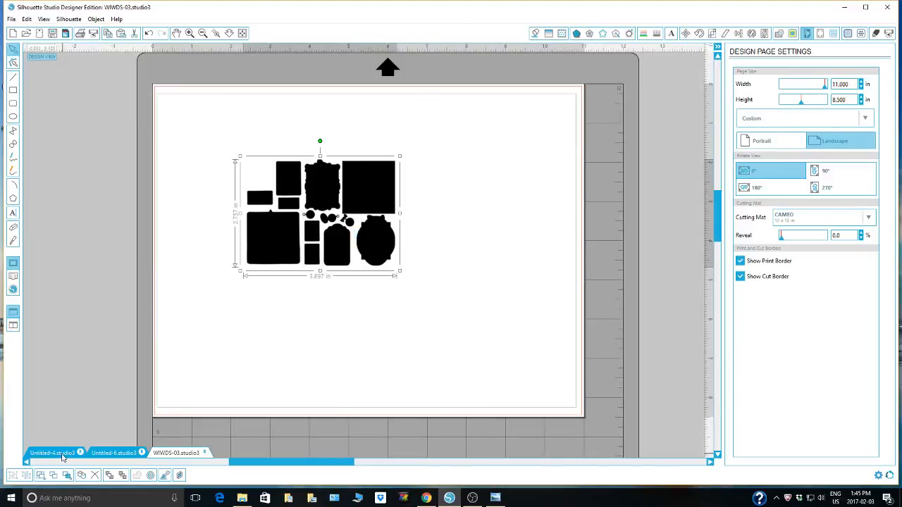
click(106, 454)
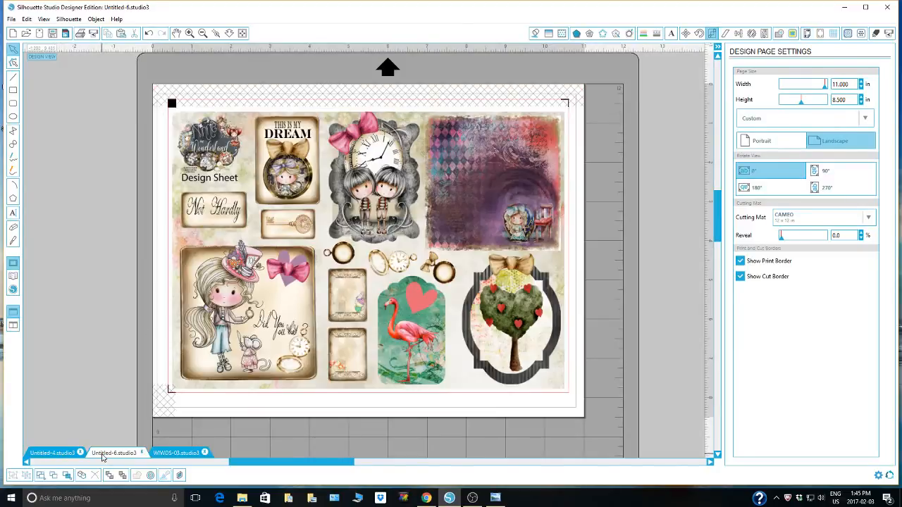
right_click(478, 240)
click(504, 278)
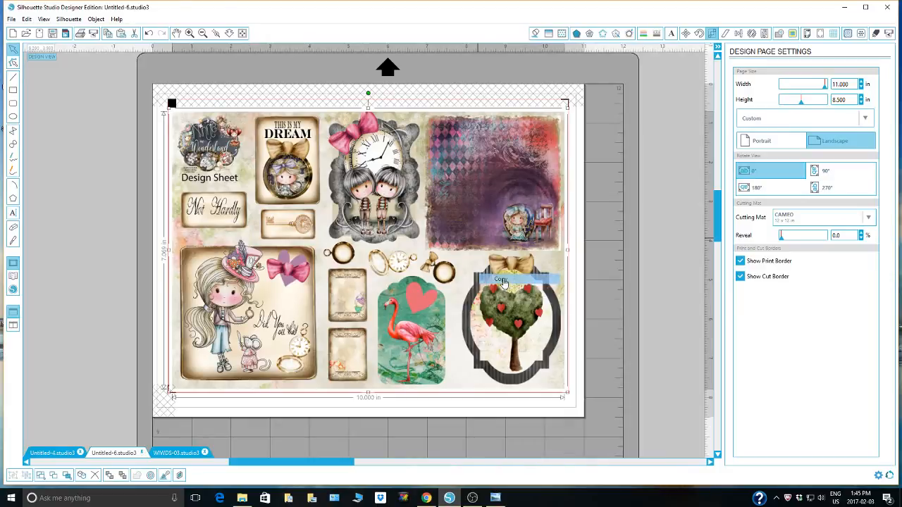
right_click(415, 225)
click(162, 455)
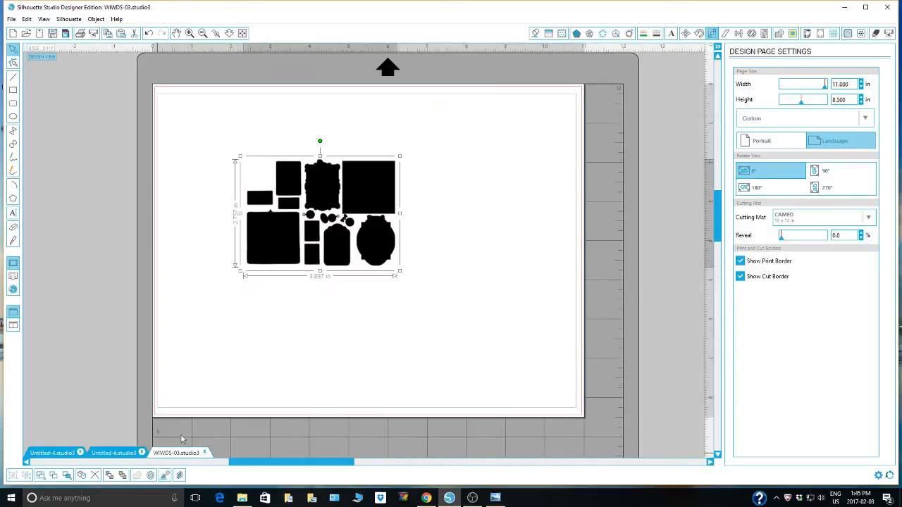
Copy the black trace image from the WIWDS-03 document and paste it into the Untitled-6 document.
right_click(315, 233)
click(345, 274)
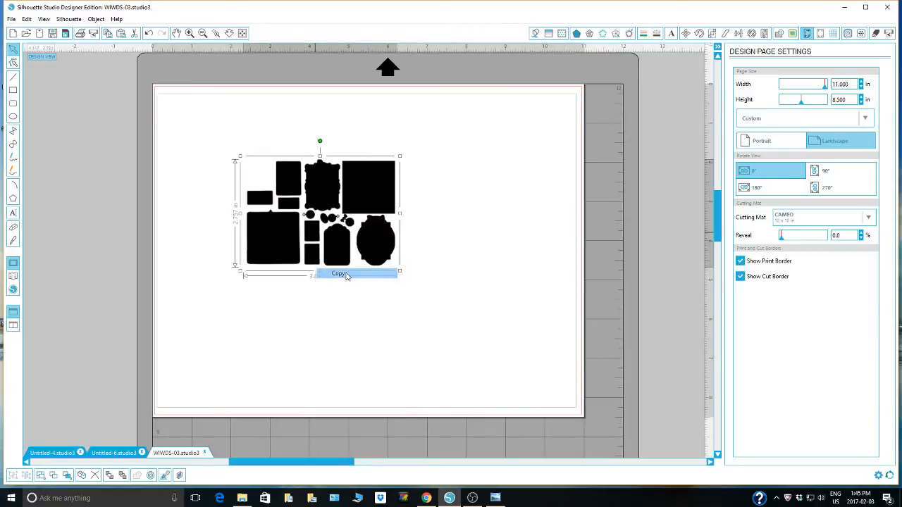
click(106, 454)
right_click(347, 263)
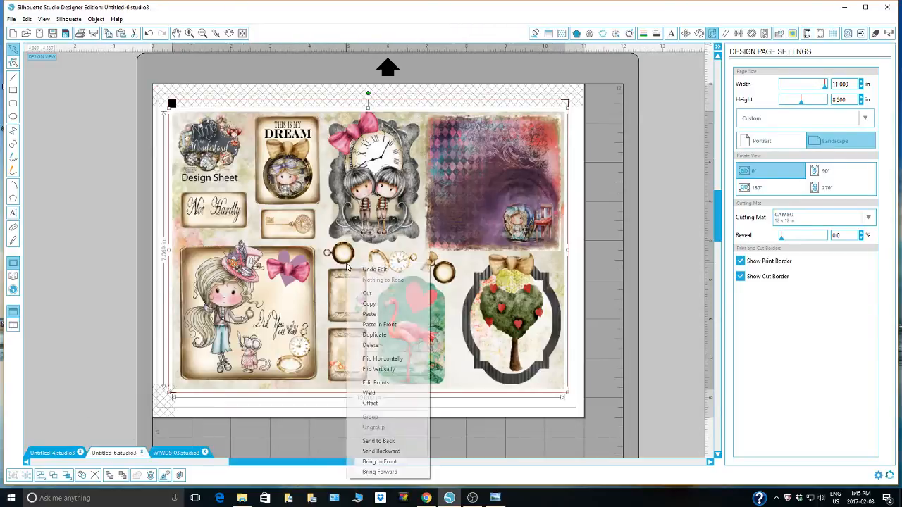
click(370, 314)
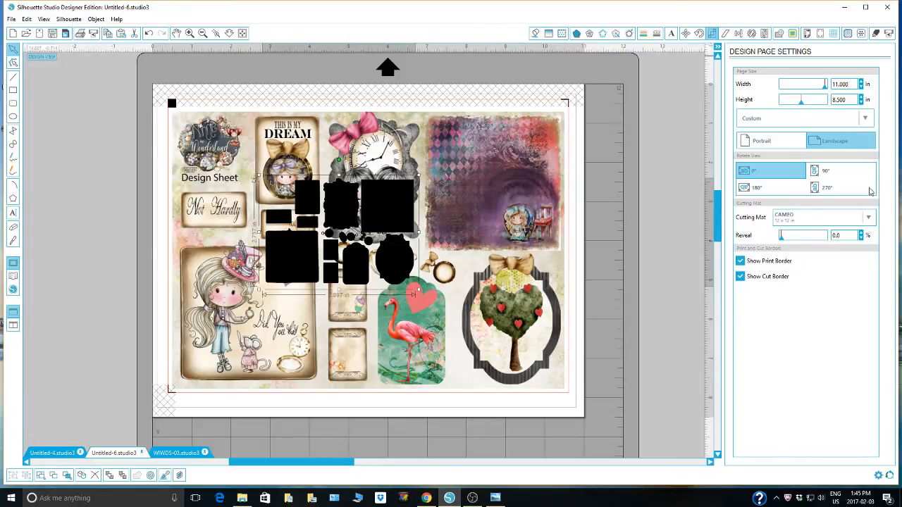
Scale the pasted trace image to 10 in wide with its aspect locked.
click(712, 33)
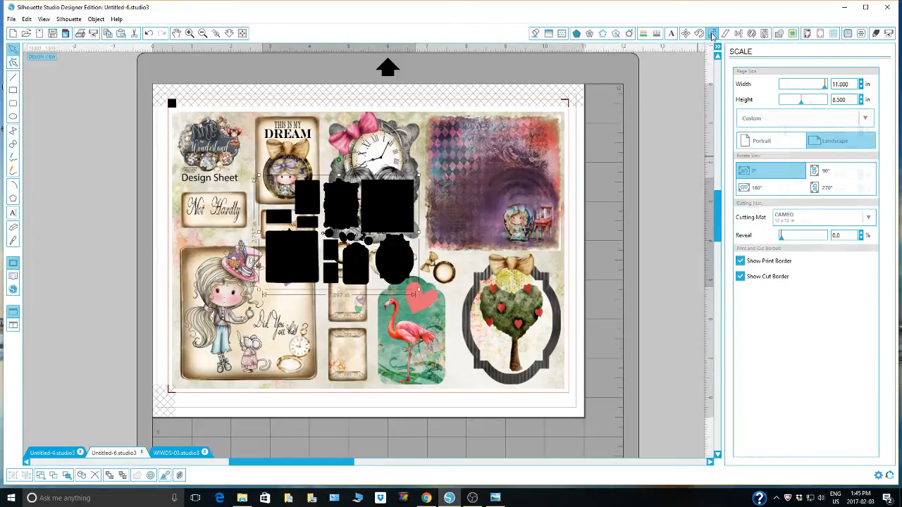
drag(853, 177, 805, 174)
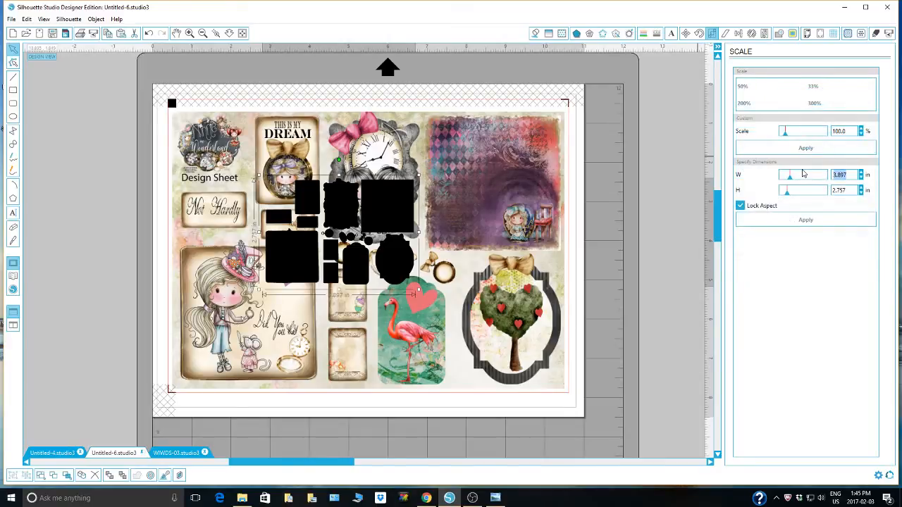
text(10)
key(Return)
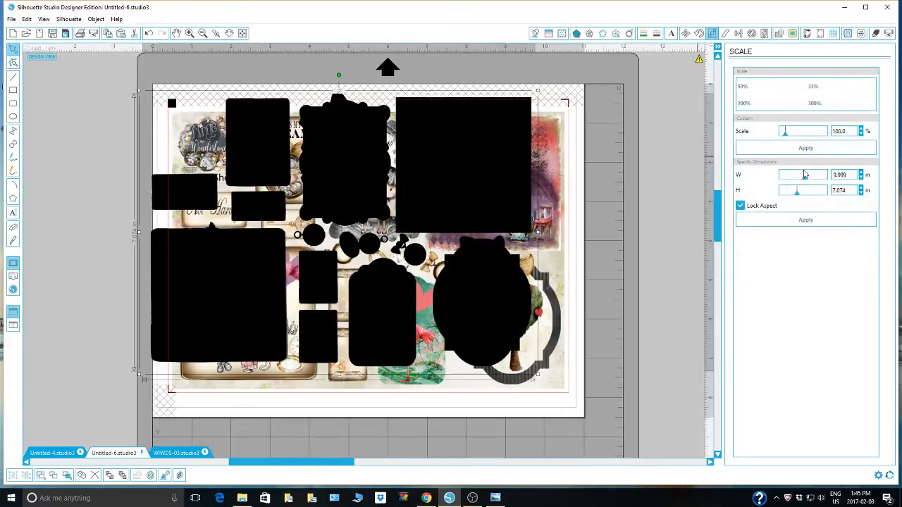
drag(819, 174, 798, 174)
text(10)
Move the design sheet off the page and position the trace image within the registration marks.
drag(499, 176, 586, 247)
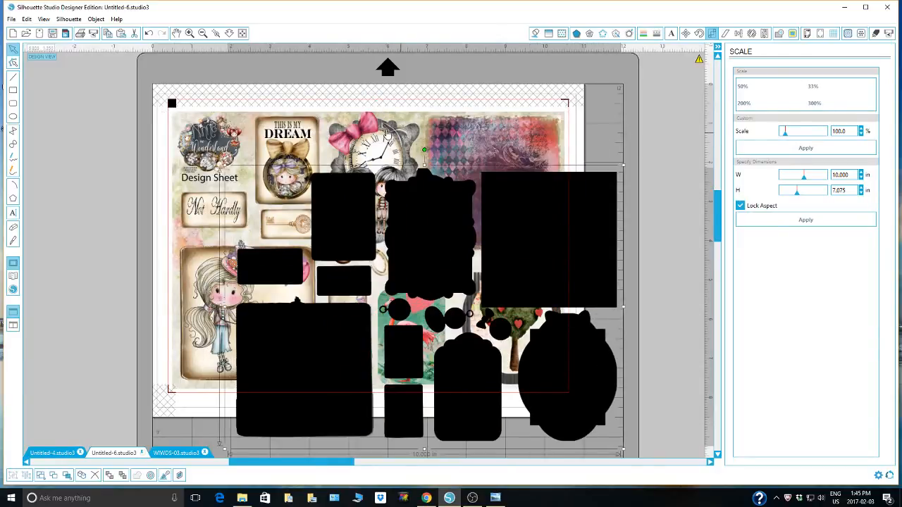
drag(387, 131, 23, 120)
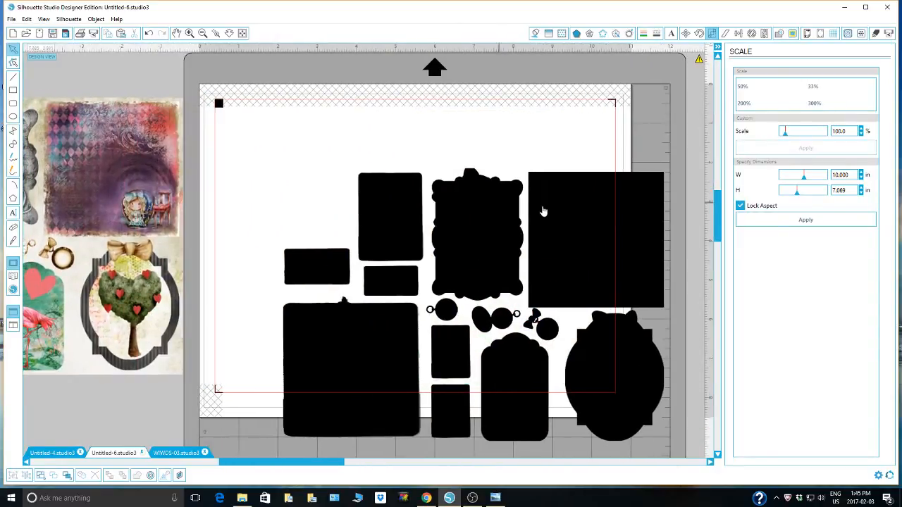
drag(656, 239, 594, 184)
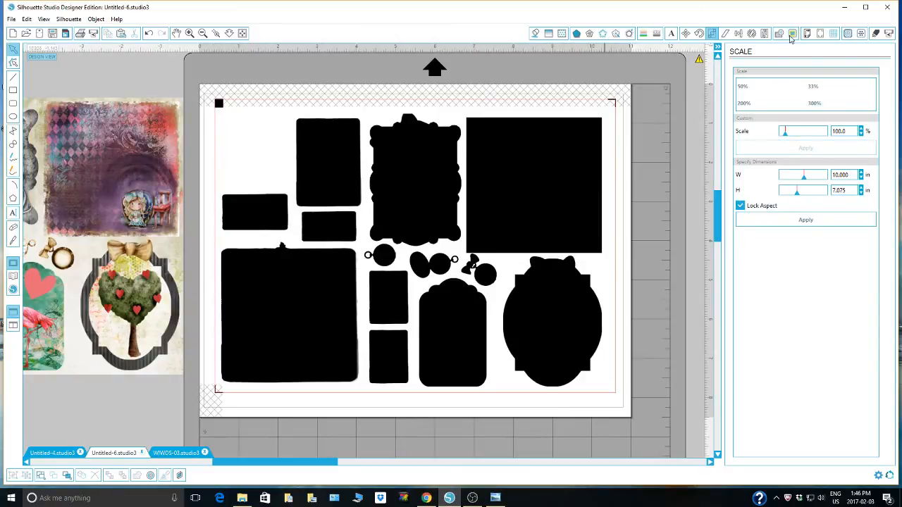
Trace the outer edges of all black shapes with the high pass filter off, low pass filter on and threshold at 50%.
click(792, 35)
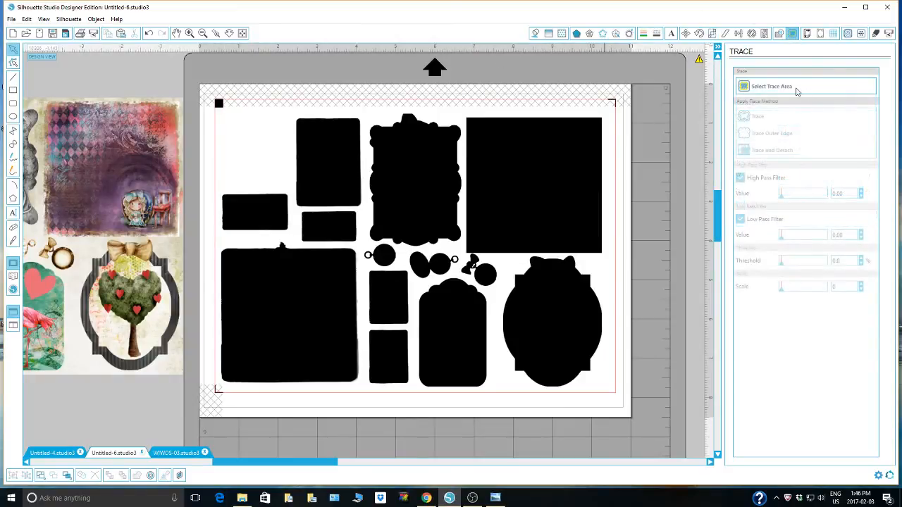
click(797, 90)
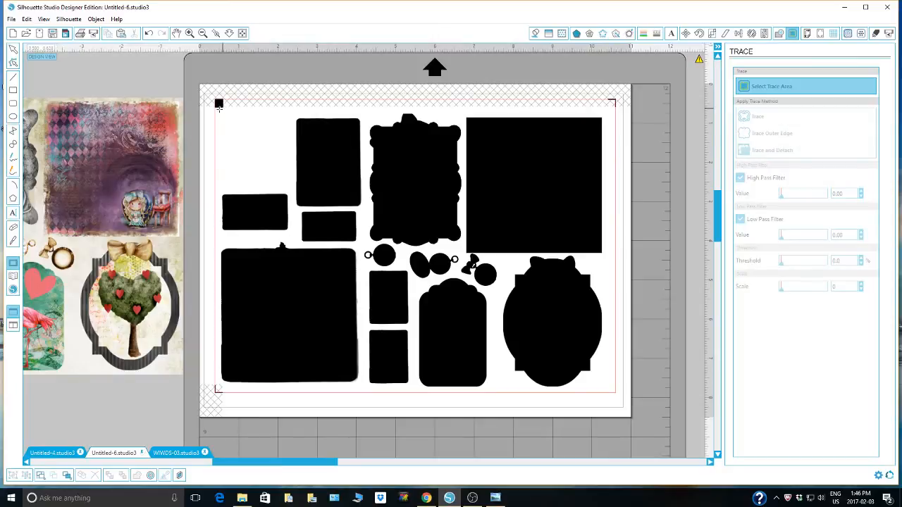
mouse_move(219, 105)
mouse_down()
mouse_move(486, 224)
mouse_move(615, 396)
mouse_up()
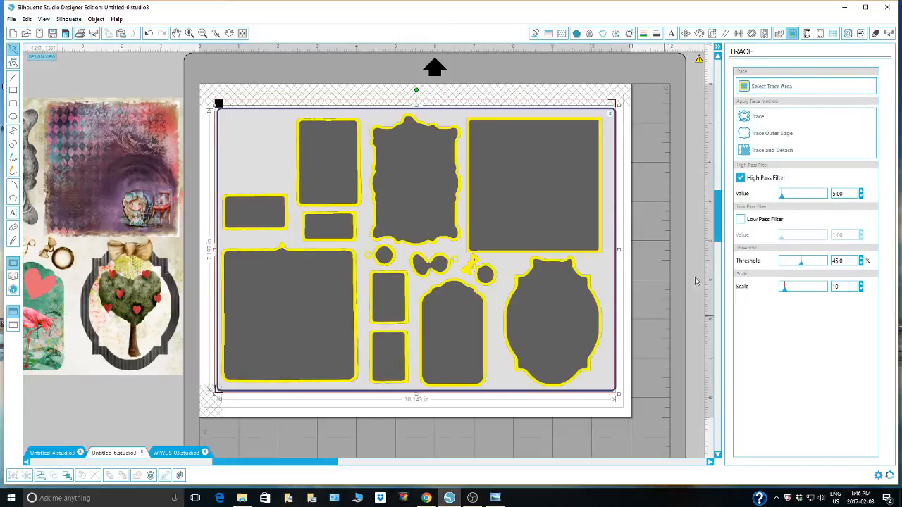
click(741, 179)
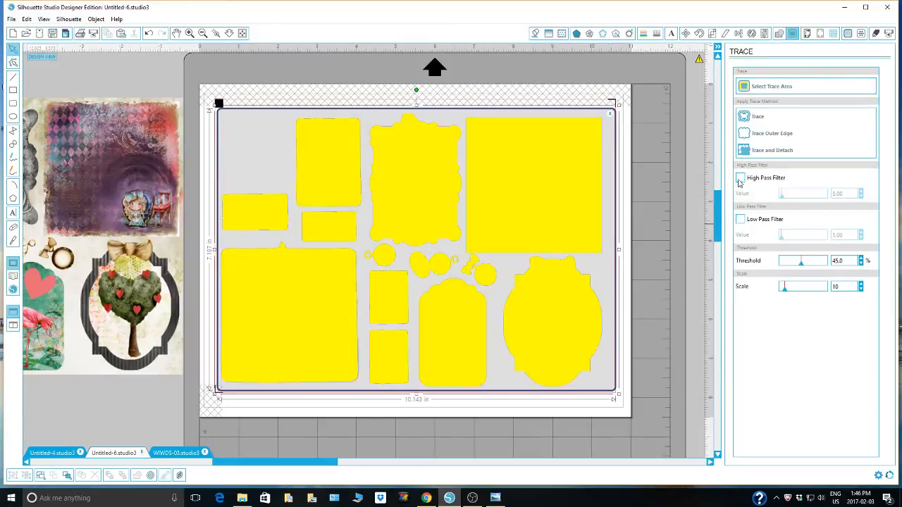
click(740, 220)
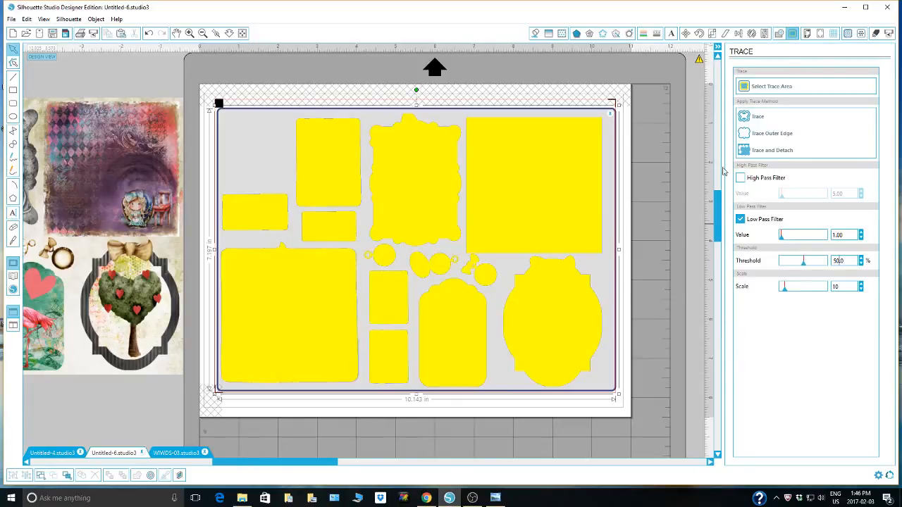
click(768, 134)
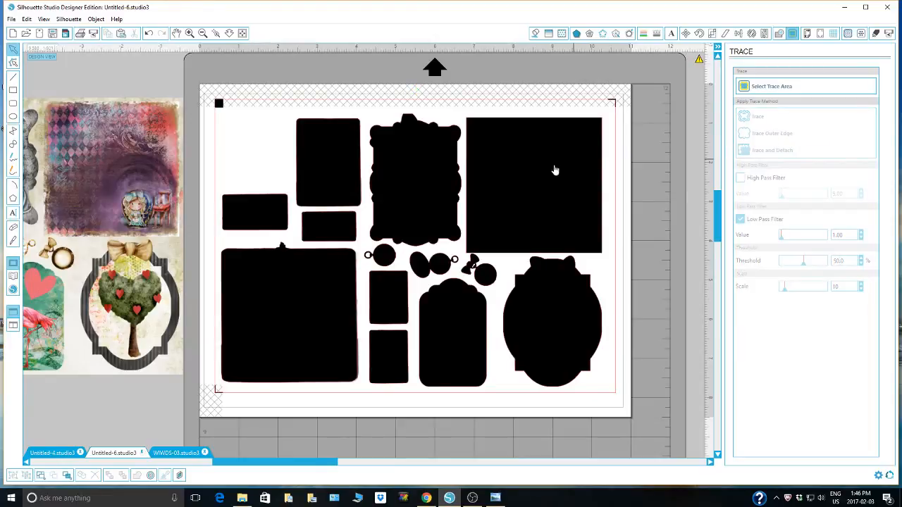
Move the black trace image off the page and align the design sheet with the traced cut lines.
mouse_move(554, 169)
mouse_down()
mouse_move(580, 209)
mouse_move(618, 314)
mouse_move(630, 406)
mouse_move(606, 458)
mouse_move(587, 292)
mouse_move(839, 146)
mouse_move(899, 128)
mouse_move(893, 144)
mouse_up()
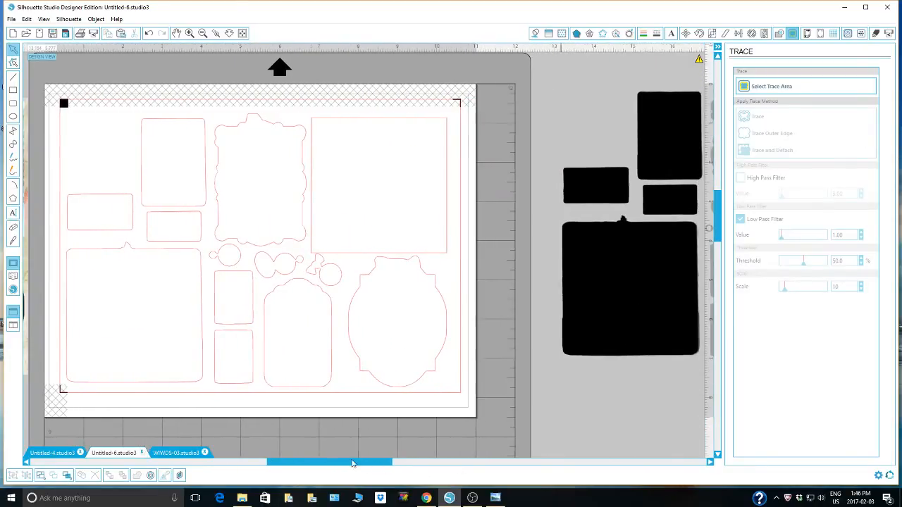
drag(352, 463, 113, 463)
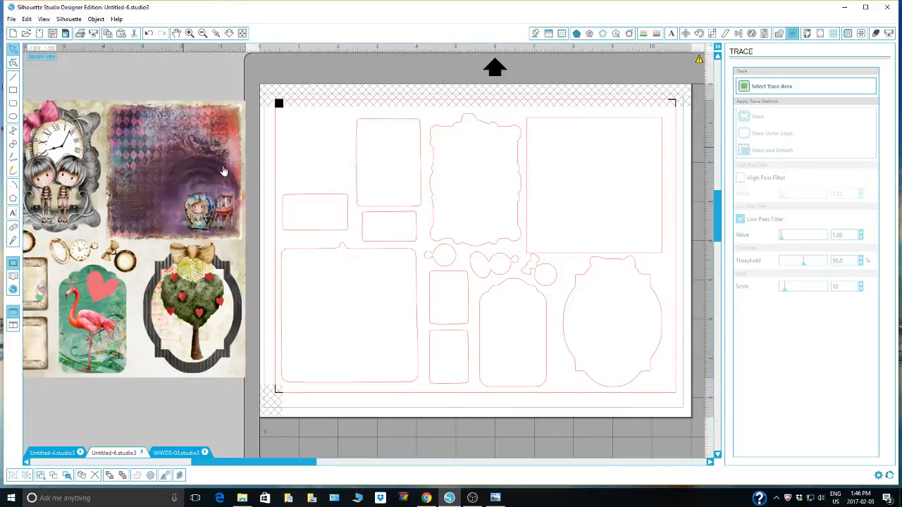
drag(222, 172, 604, 165)
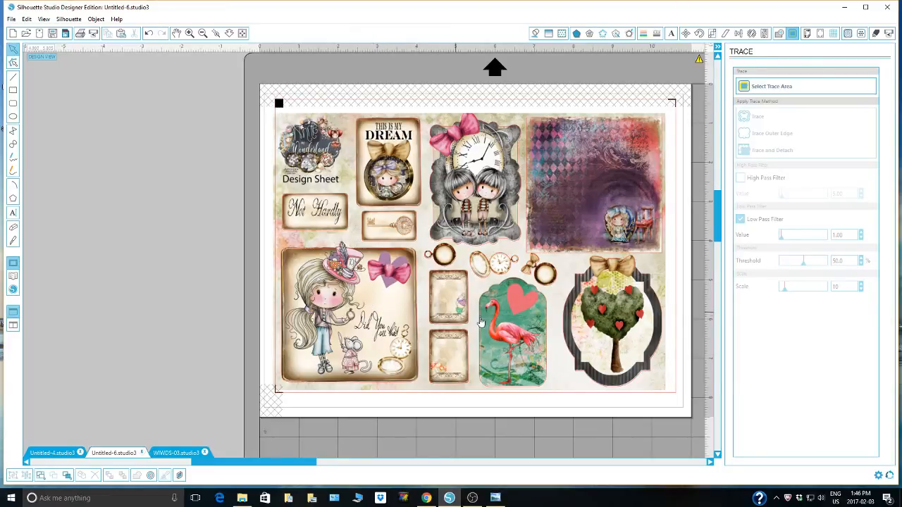
Group the design sheet with its cut lines and nudge the group to fit inside the registration marks.
click(524, 339)
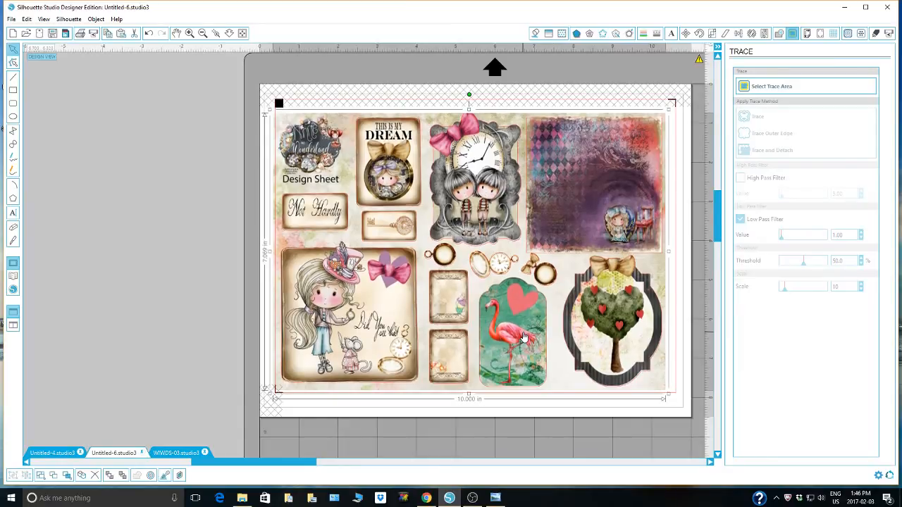
click(251, 103)
click(275, 107)
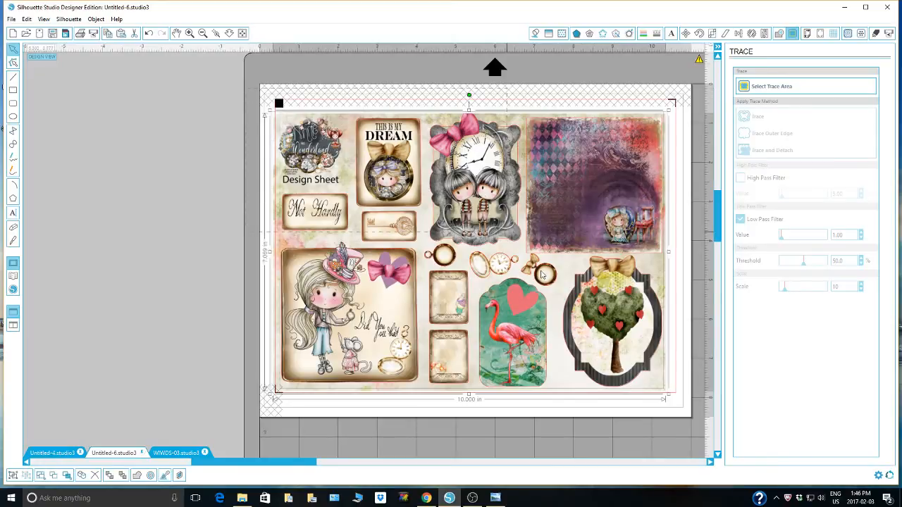
right_click(635, 355)
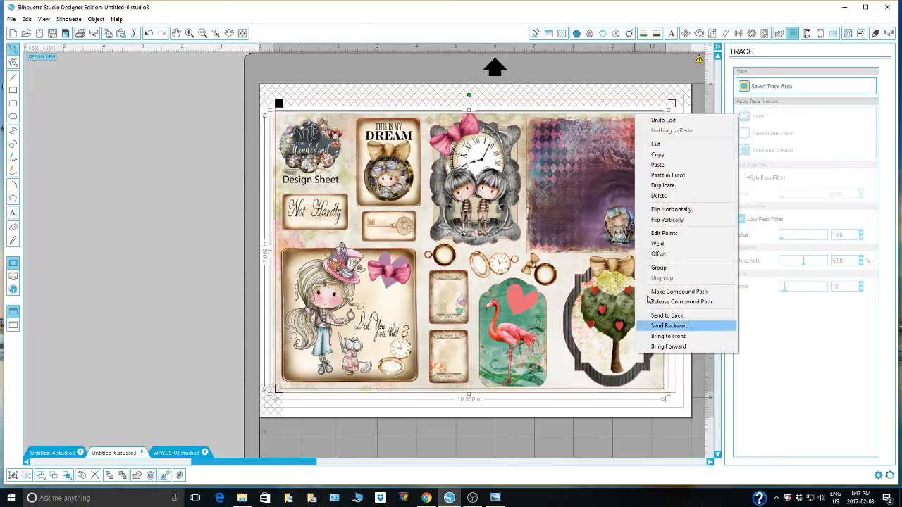
click(658, 268)
mouse_move(568, 246)
mouse_down()
mouse_move(504, 224)
mouse_move(600, 281)
mouse_move(570, 249)
mouse_up()
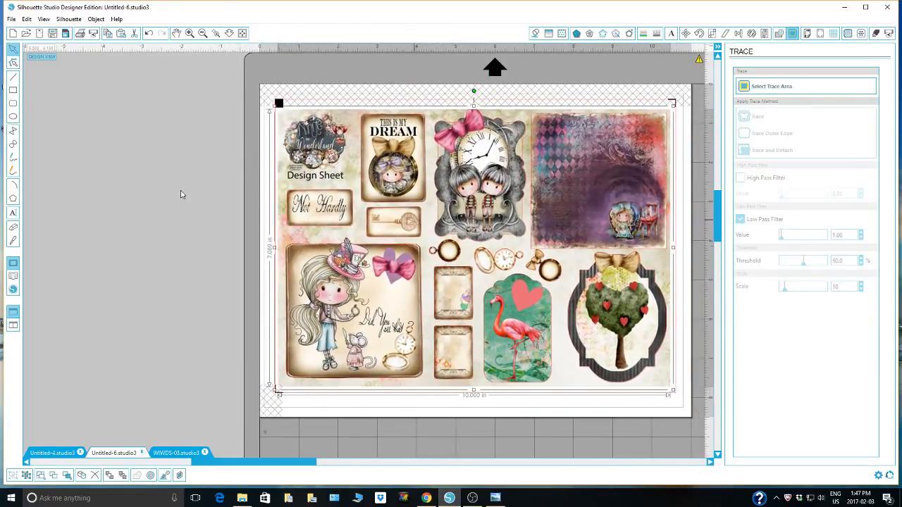
Deselect the group, check the cut lines in the cut settings and return to the design page settings.
click(149, 186)
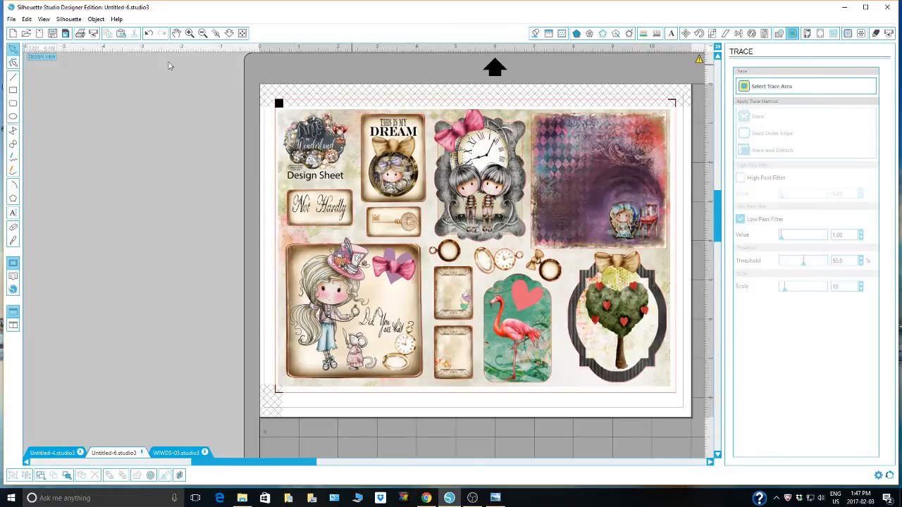
click(874, 34)
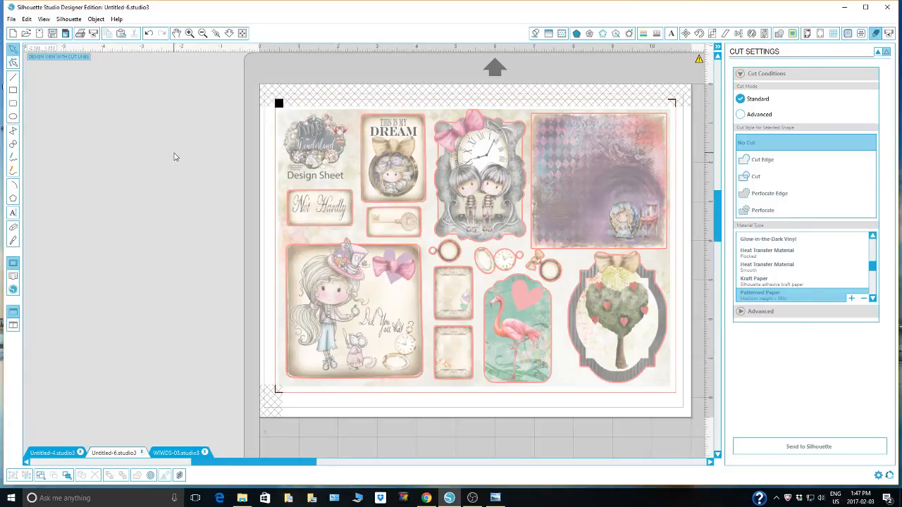
click(809, 35)
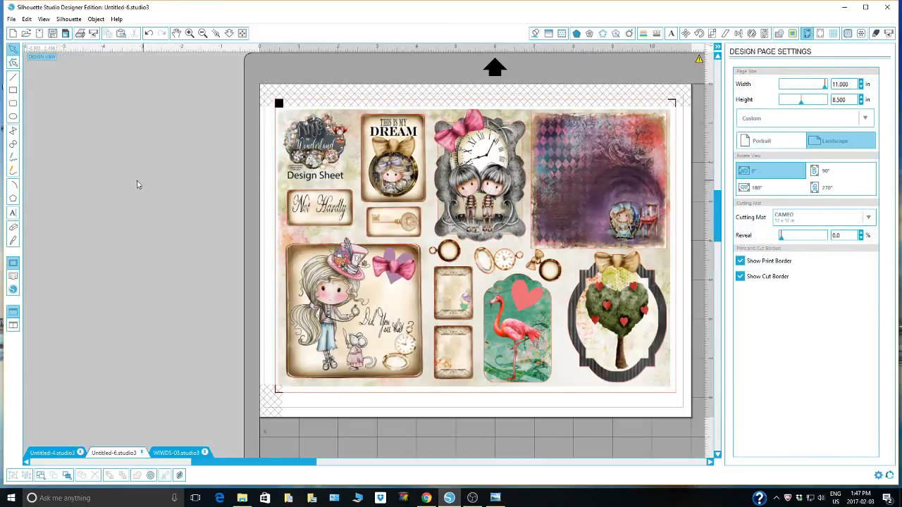
Close the WIWDS-03 document without saving its changes.
click(184, 454)
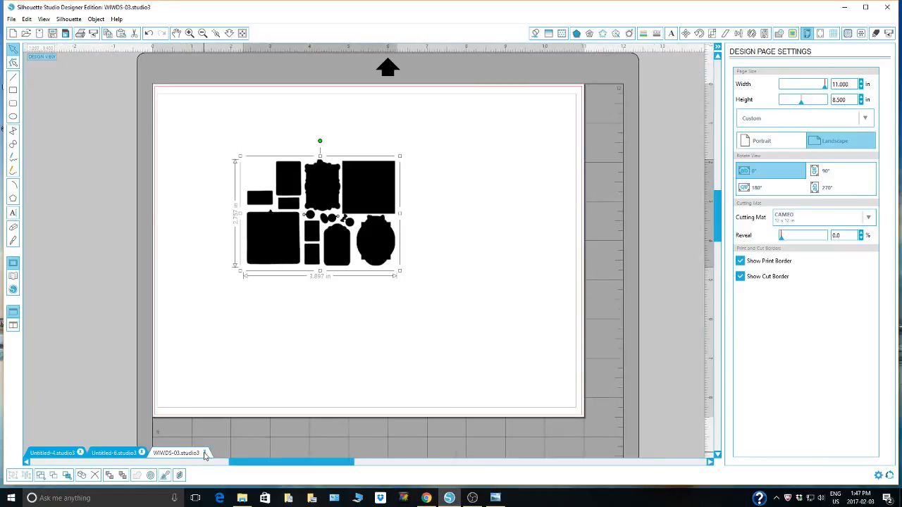
click(205, 453)
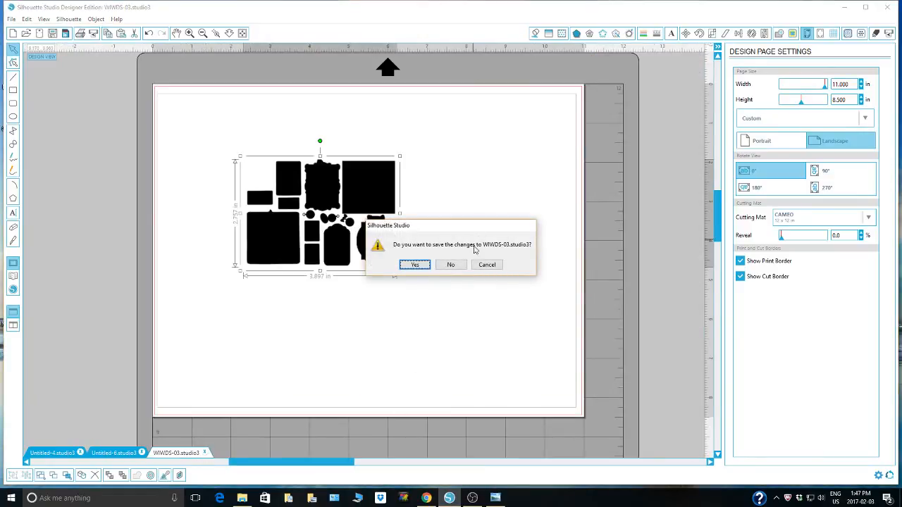
click(451, 265)
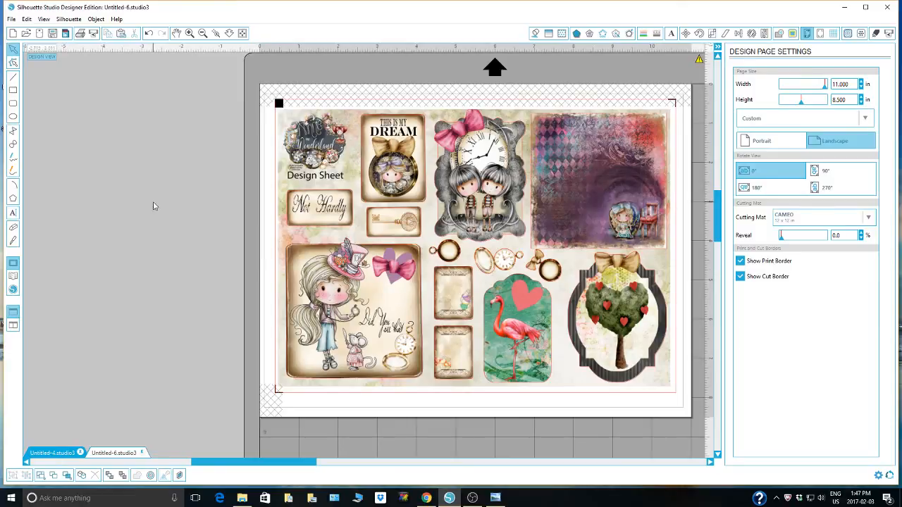